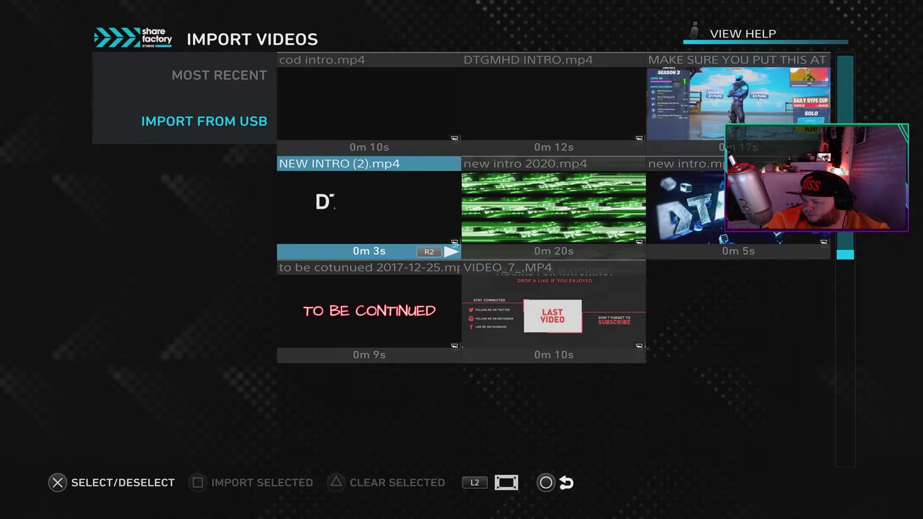
# Preview NEW INTRO (2).mp4 on the USB drive, and mark it and the 17-second MAKE SURE YOU PUT THIS AT video for import.
pyautogui.press('Left')
pyautogui.press('R2')
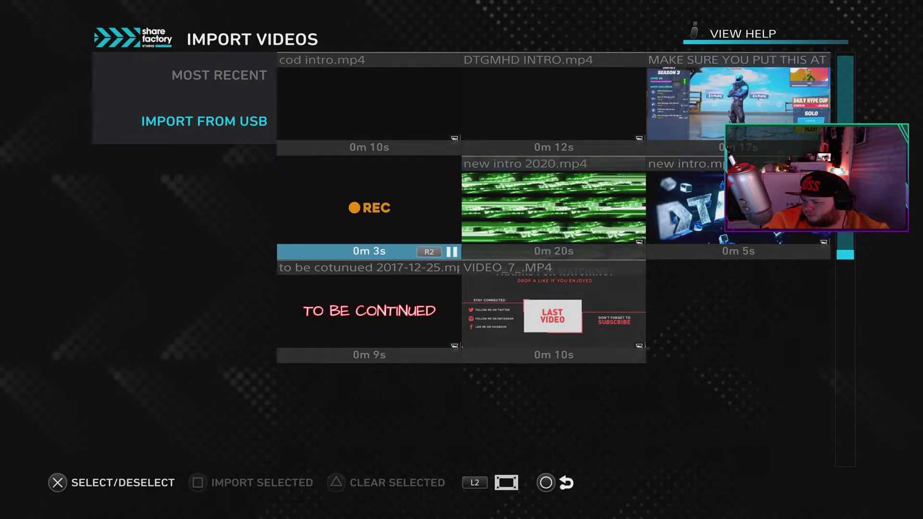
pyautogui.press('Right')
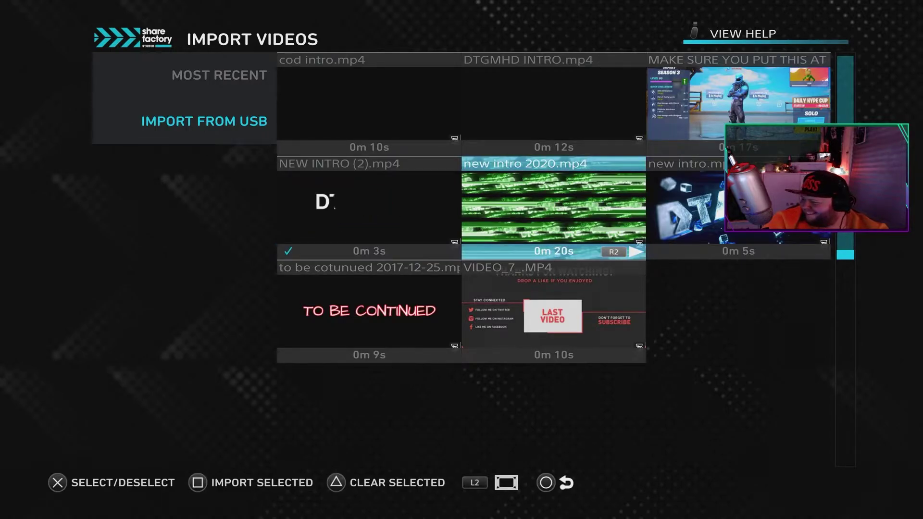
pyautogui.press('Right')
pyautogui.press('Up')
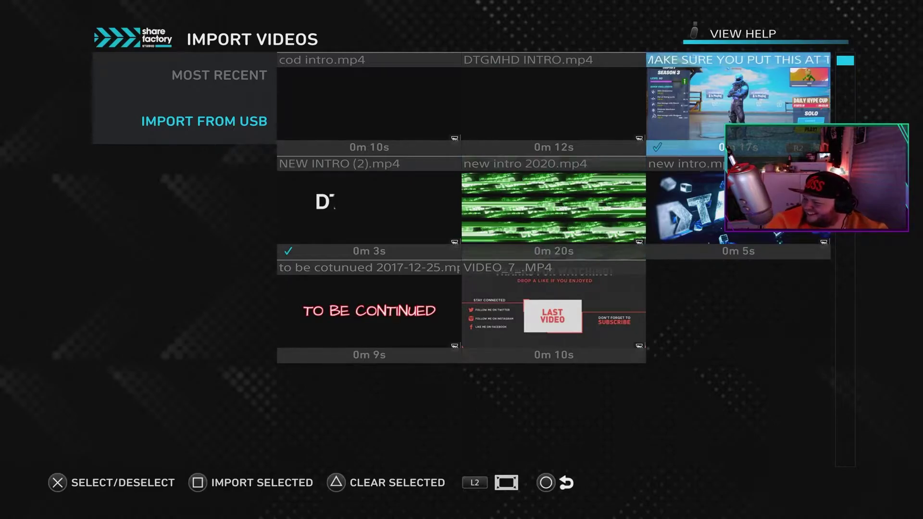
# Mark the to be cotunued 2017-12-25 and VIDEO_7_.MP4 clips as well, and import all the selected videos.
pyautogui.press('Left')
pyautogui.press('Down')
pyautogui.press('Left')
pyautogui.press('Down')
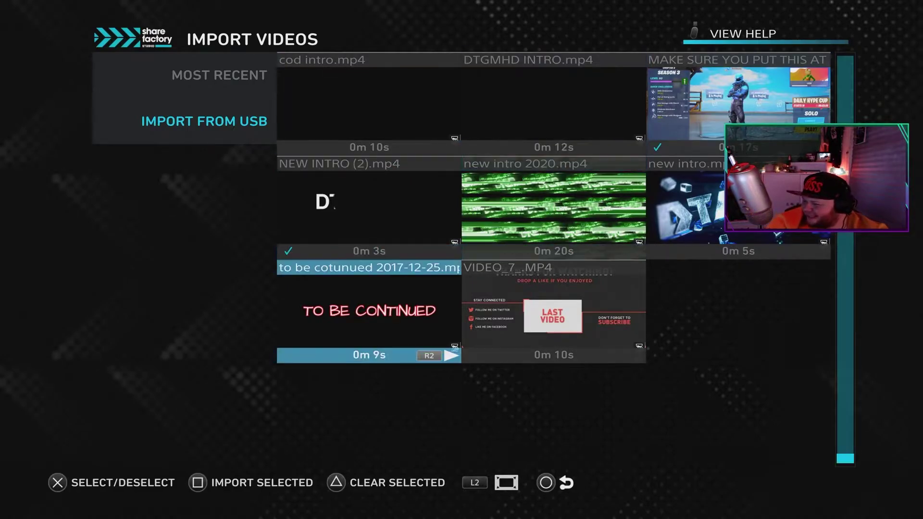
pyautogui.press('Return')
pyautogui.press('Right')
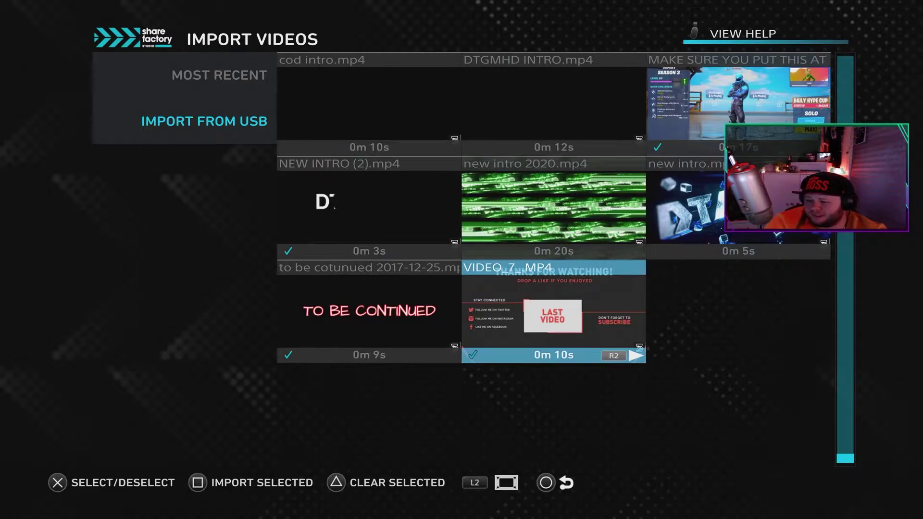
pyautogui.press('s')
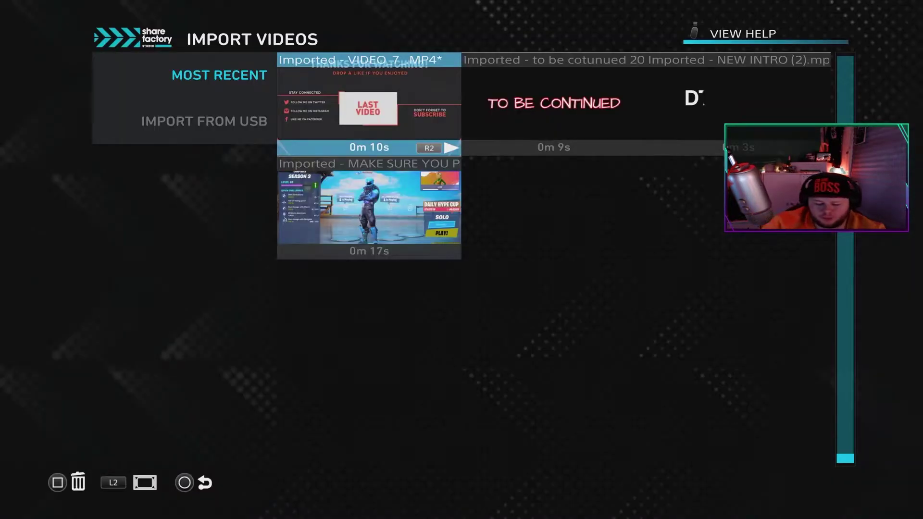
pyautogui.press('Escape')
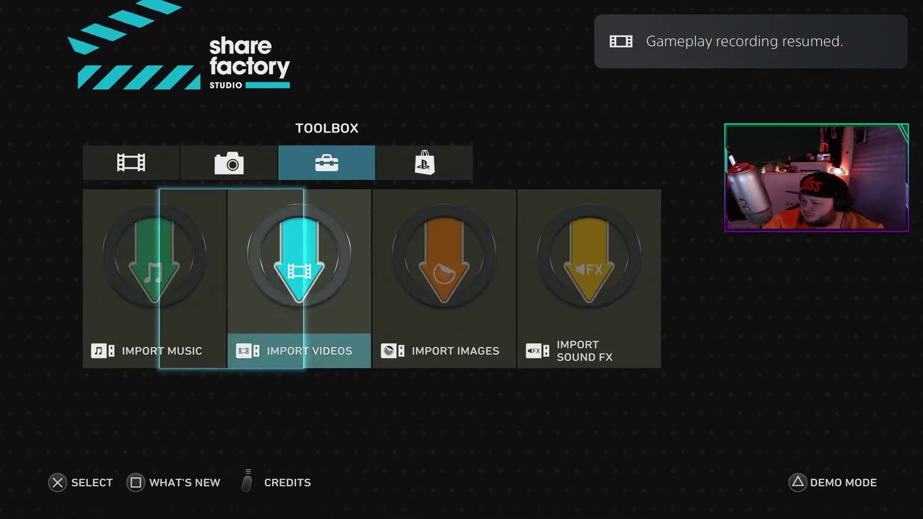
# Leave the Toolbox for the Video Editor and start a new project.
pyautogui.press('Right')
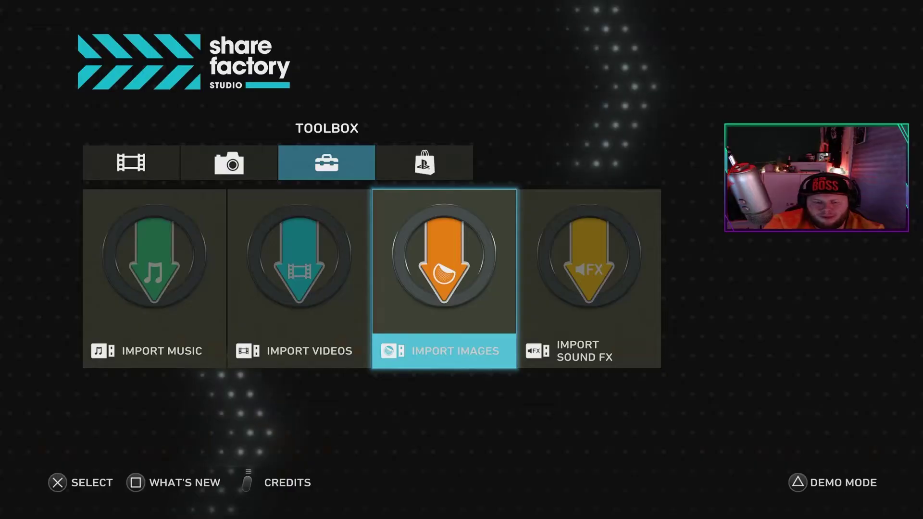
pyautogui.press('Left')
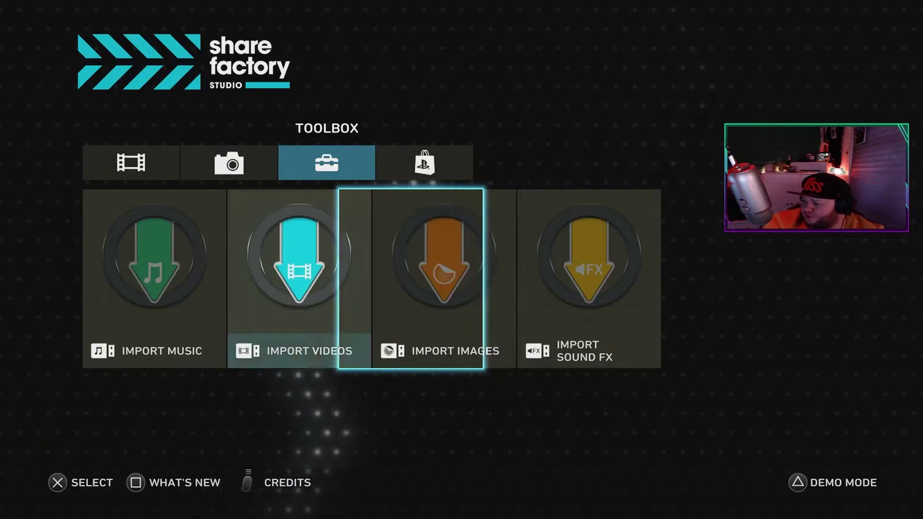
pyautogui.press('Up')
pyautogui.press('Right')
pyautogui.press('Left')
pyautogui.press('Left')
pyautogui.press('Left')
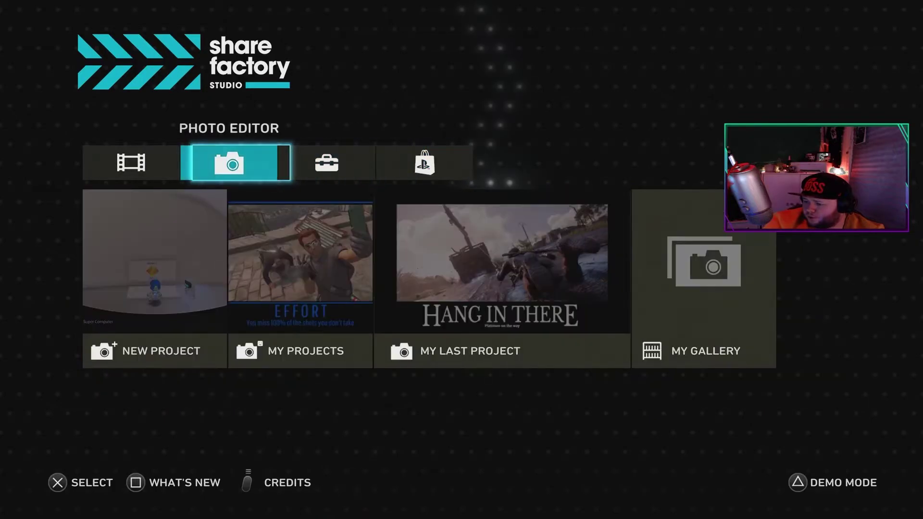
pyautogui.press('Left')
pyautogui.press('Right')
pyautogui.press('Left')
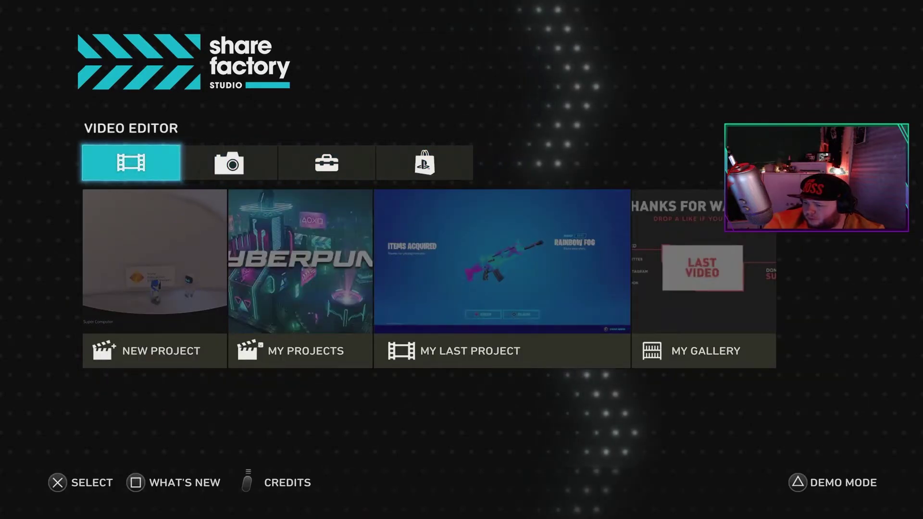
pyautogui.press('Down')
pyautogui.press('Return')
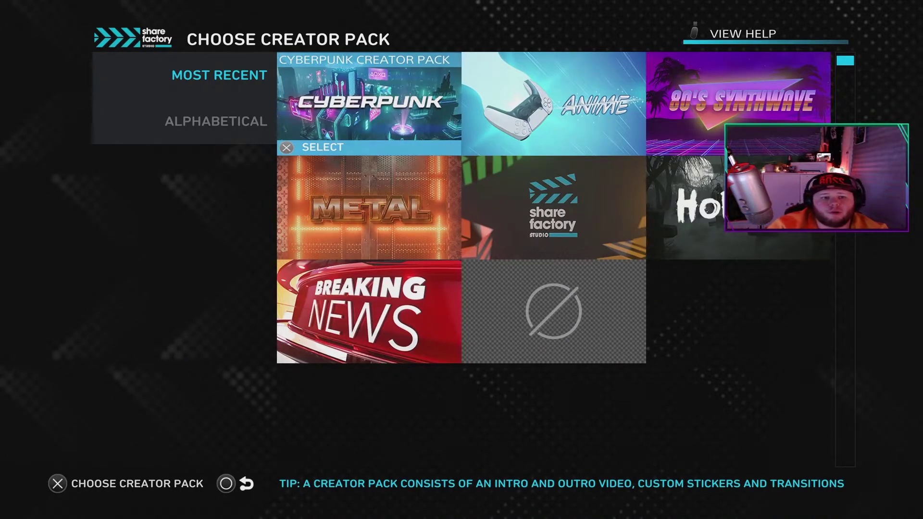
# Open the Cyberpunk creator pack, preview its intro clip and return to the creator pack choice.
pyautogui.press('Return')
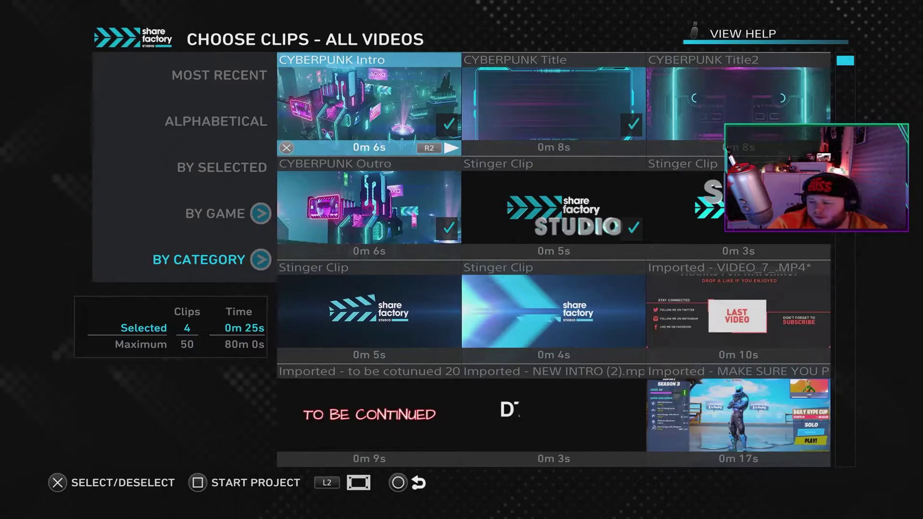
pyautogui.press('space')
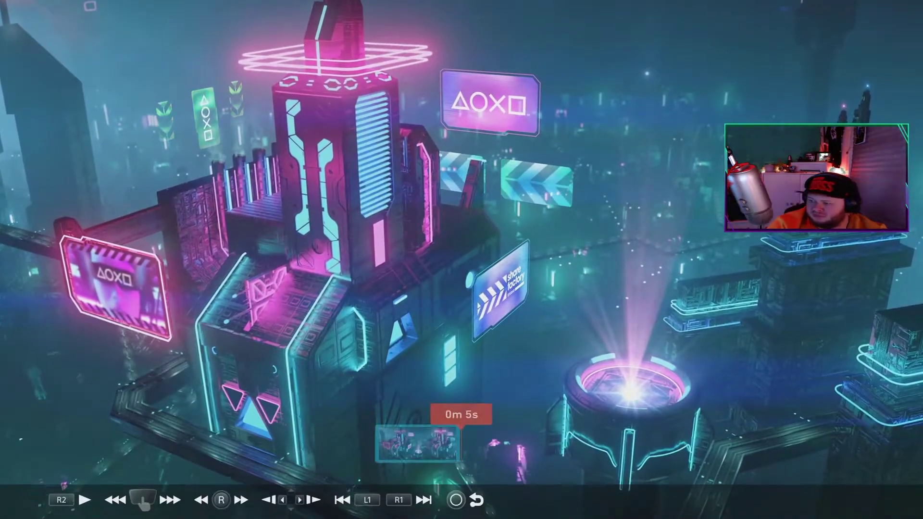
pyautogui.press('Right')
pyautogui.press('Escape')
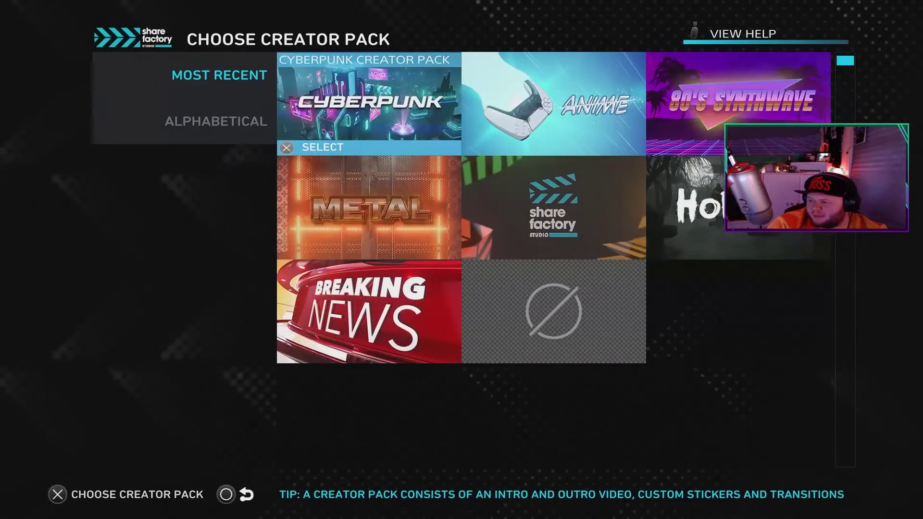
# Open the Anime creator pack, preview its intro clip and go back to the creator packs.
pyautogui.press('Right')
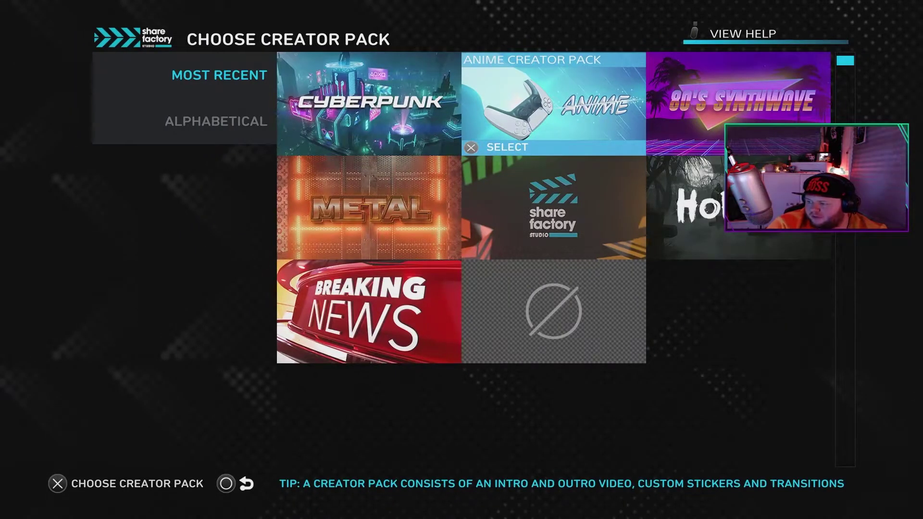
pyautogui.press('Return')
pyautogui.press('space')
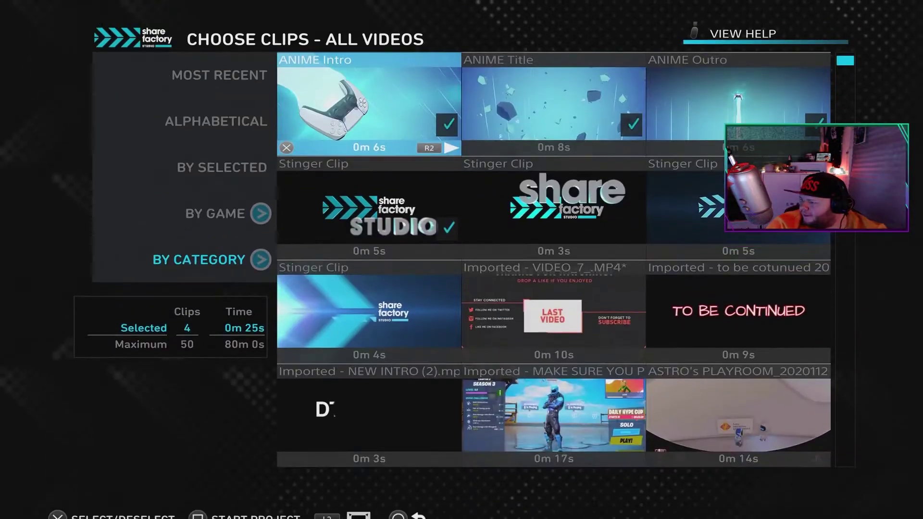
pyautogui.press('Return')
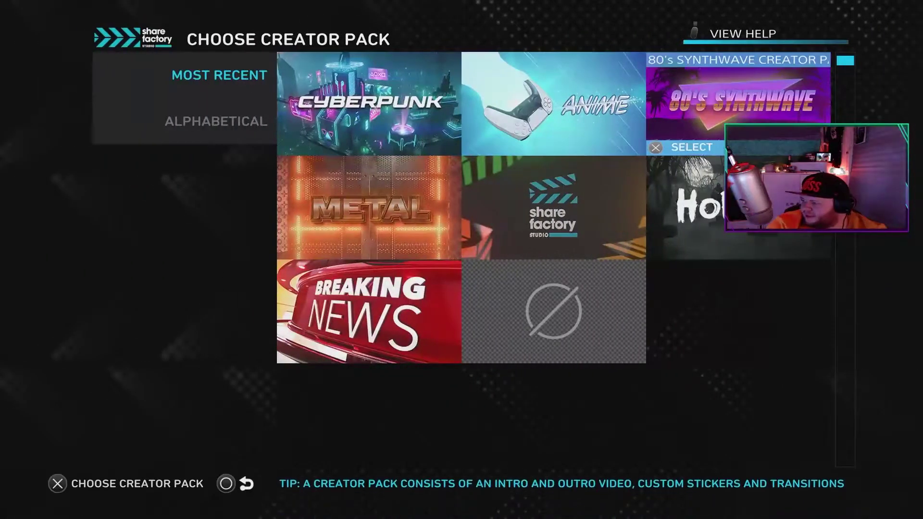
# Open the 80's Synthwave creator pack, preview its intro clip and return to the creator packs.
pyautogui.press('Return')
pyautogui.press('space')
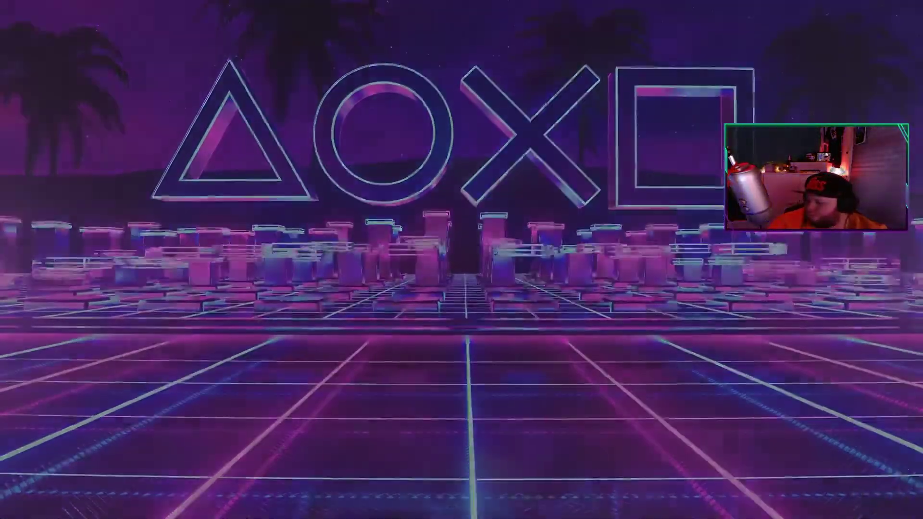
pyautogui.press('Escape')
pyautogui.press('Escape')
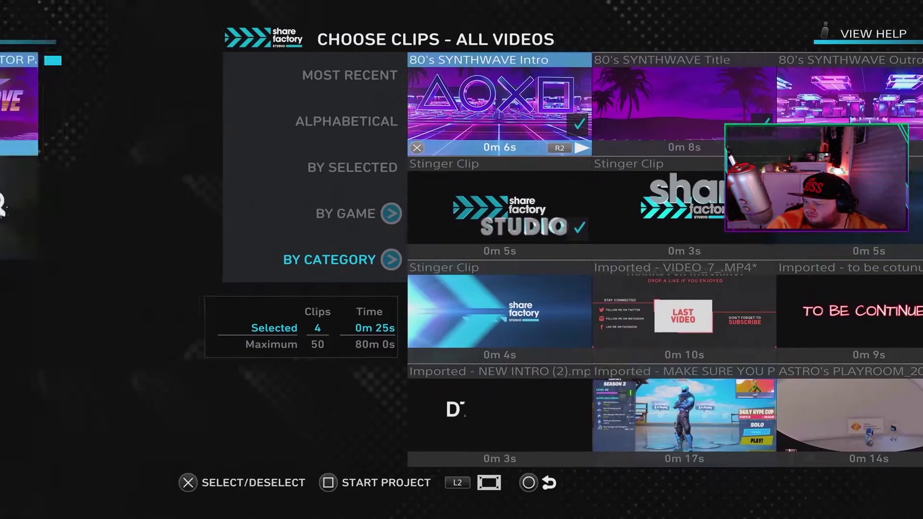
# Open the Horror creator pack, play the first HORROR Intro clip and go back to the creator packs.
pyautogui.press('Down')
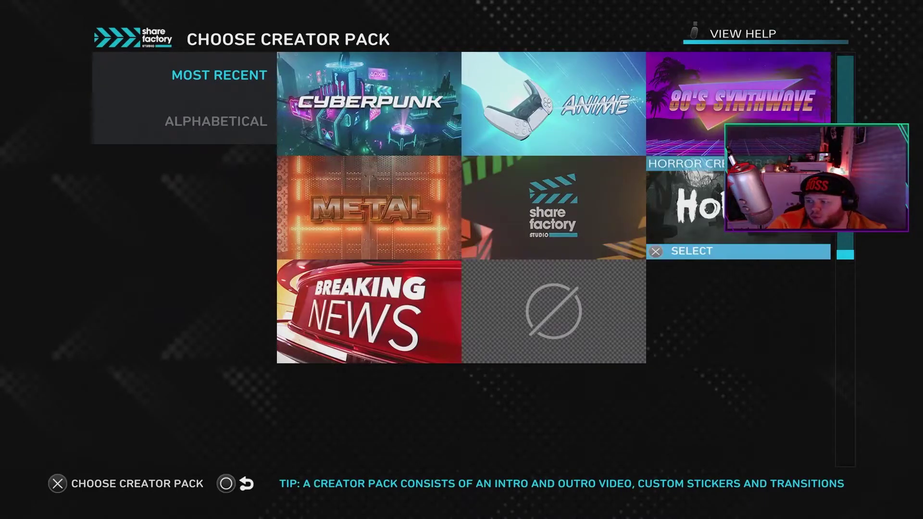
pyautogui.press('Return')
pyautogui.press('space')
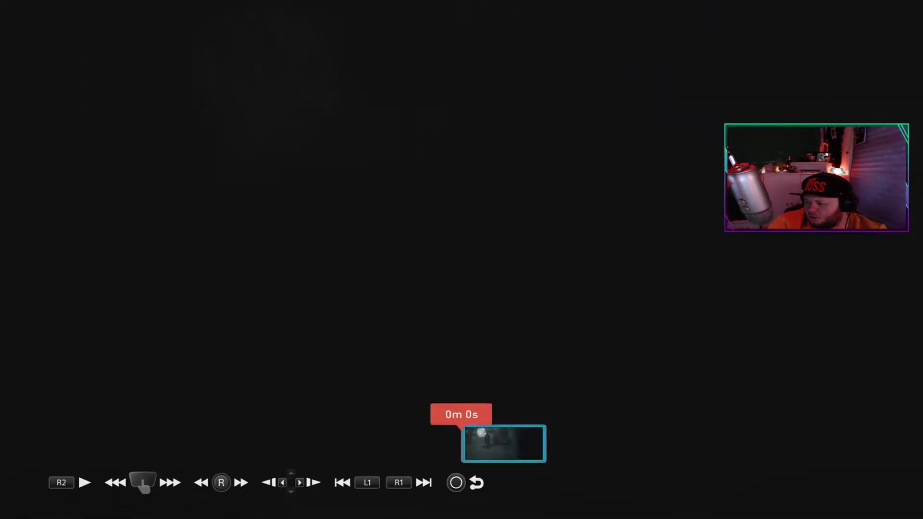
pyautogui.press('space')
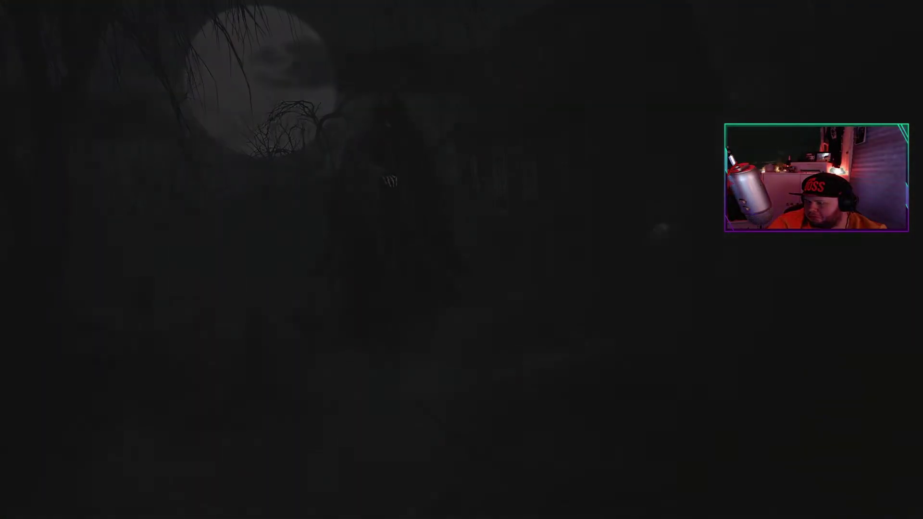
pyautogui.press('Escape')
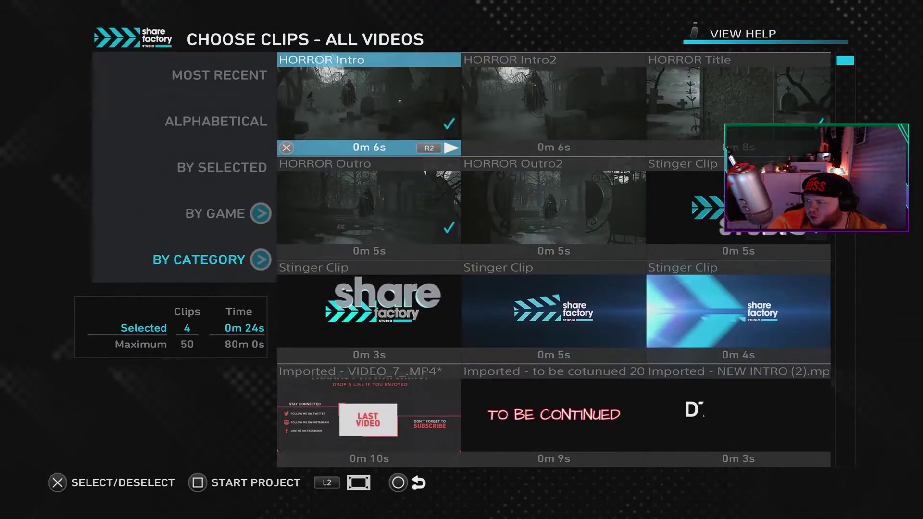
pyautogui.press('Escape')
# Open the Metal creator pack, play the first METAL Intro clip and return to the creator packs.
pyautogui.press('Left')
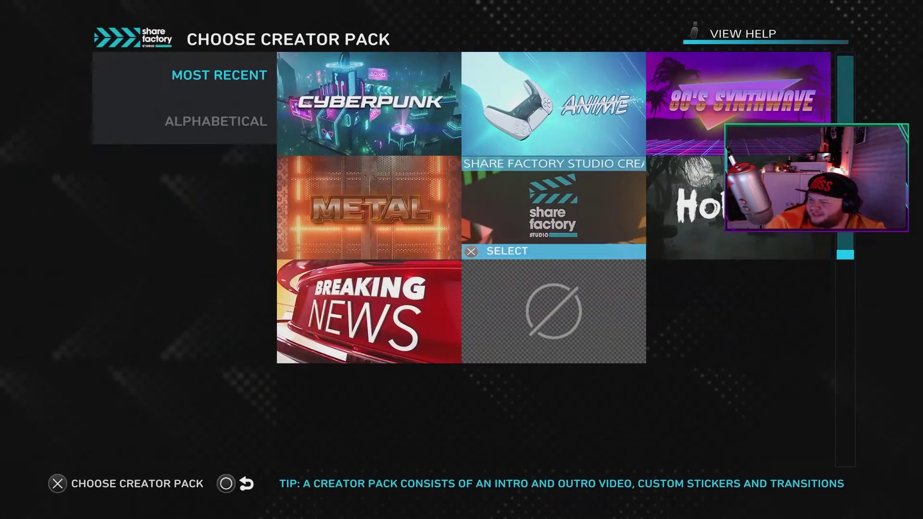
pyautogui.press('Return')
pyautogui.press('space')
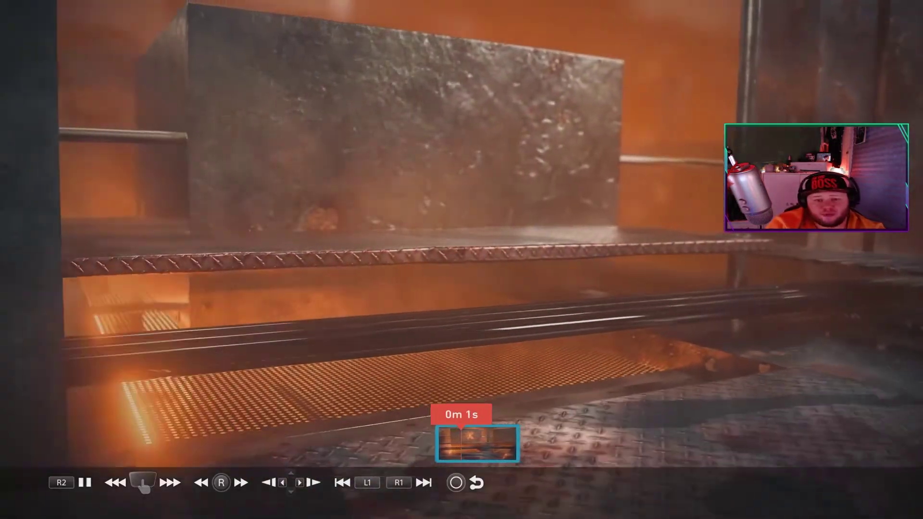
pyautogui.press('space')
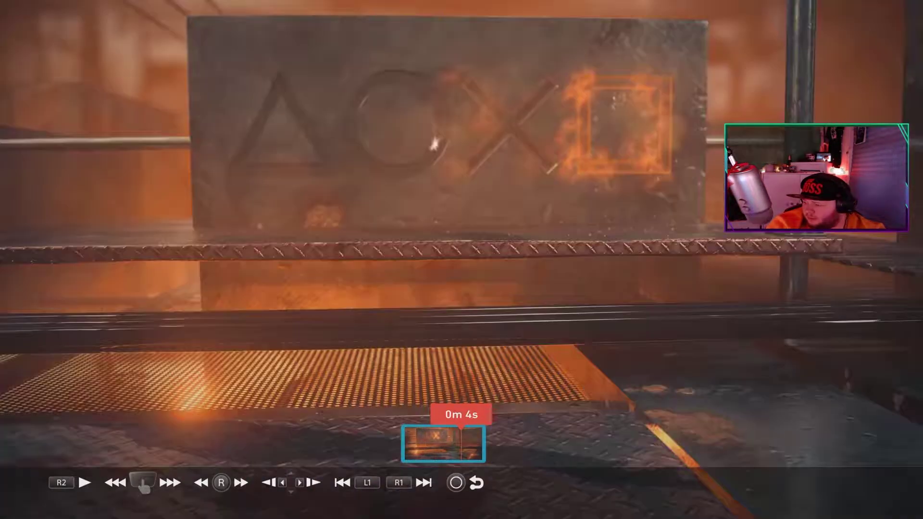
pyautogui.press('Home')
pyautogui.press('space')
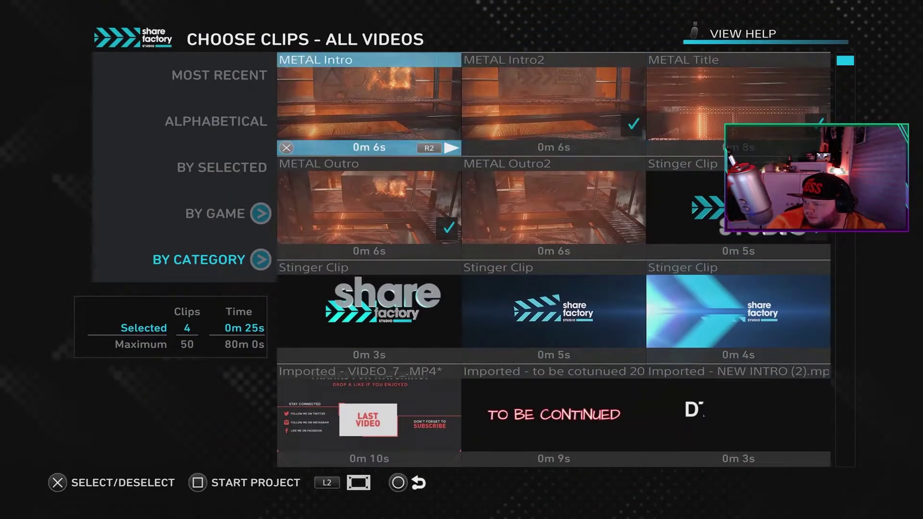
pyautogui.press('Escape')
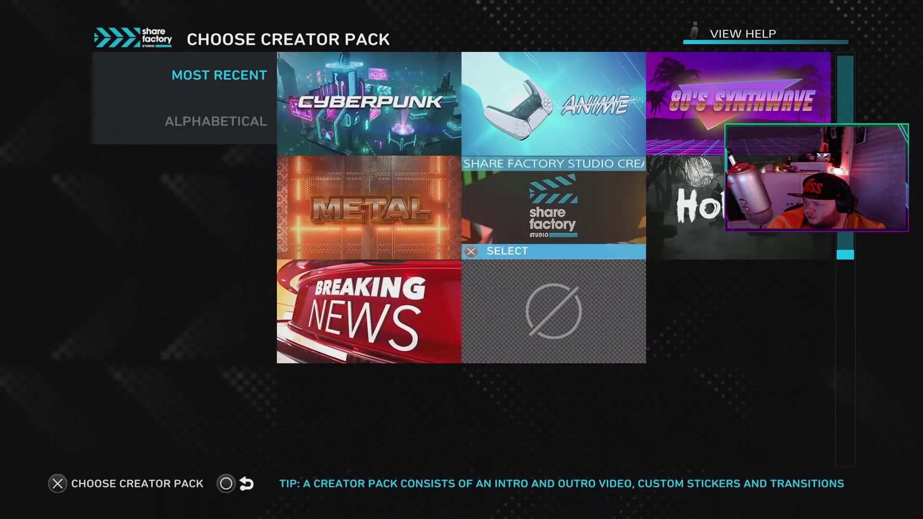
# Open the Share Factory Studio creator pack, preview its intro clip and go back to the creator packs.
pyautogui.press('Return')
pyautogui.press('f')
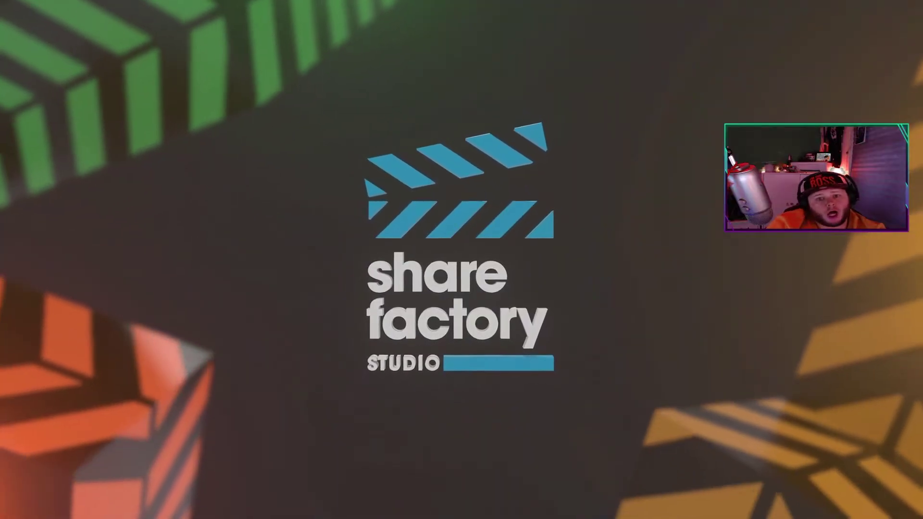
pyautogui.press('Escape')
pyautogui.press('Escape')
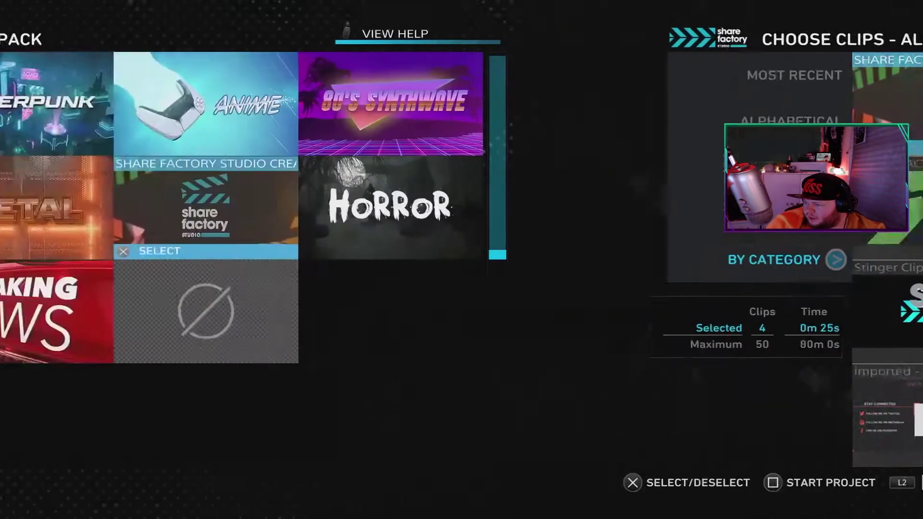
# Choose the Breaking News creator pack for the new project and preview its intro clip.
pyautogui.press('Down')
pyautogui.press('Left')
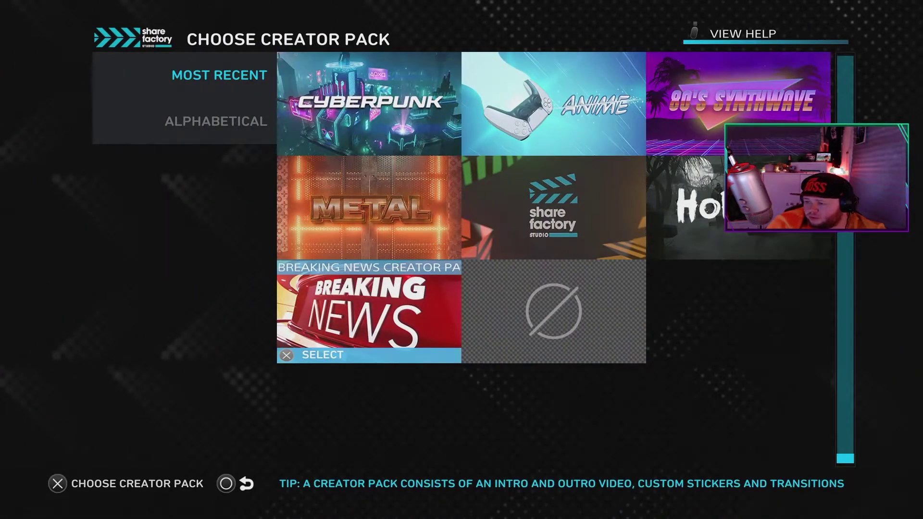
pyautogui.press('Return')
pyautogui.press('space')
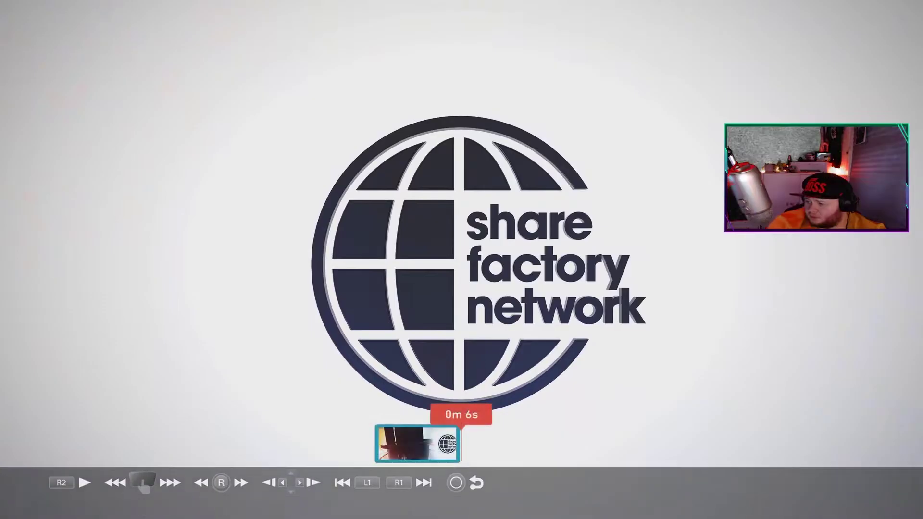
pyautogui.press('Escape')
# Preview the imported NEW INTRO (2).mp4 clip and add it to the project's selected clips.
pyautogui.press('Down')
pyautogui.press('Down')
pyautogui.press('Right')
pyautogui.press('Down')
pyautogui.press('space')
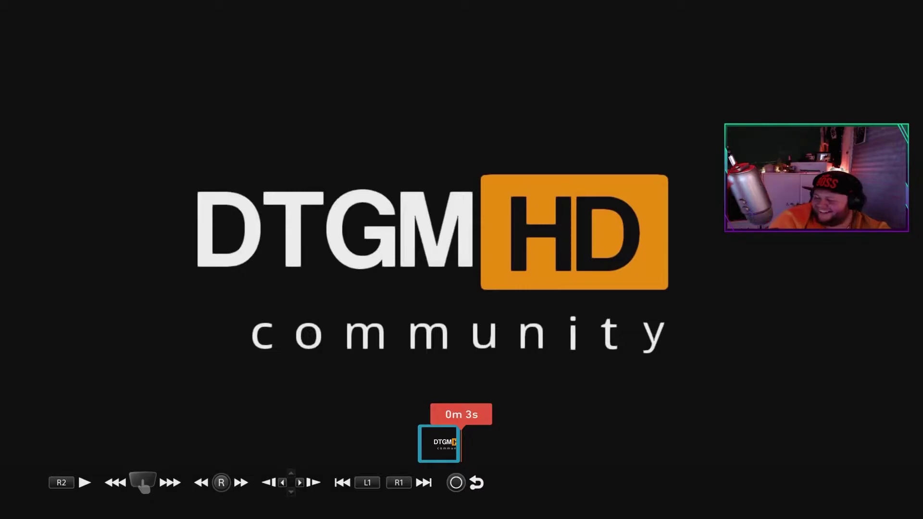
pyautogui.press('Escape')
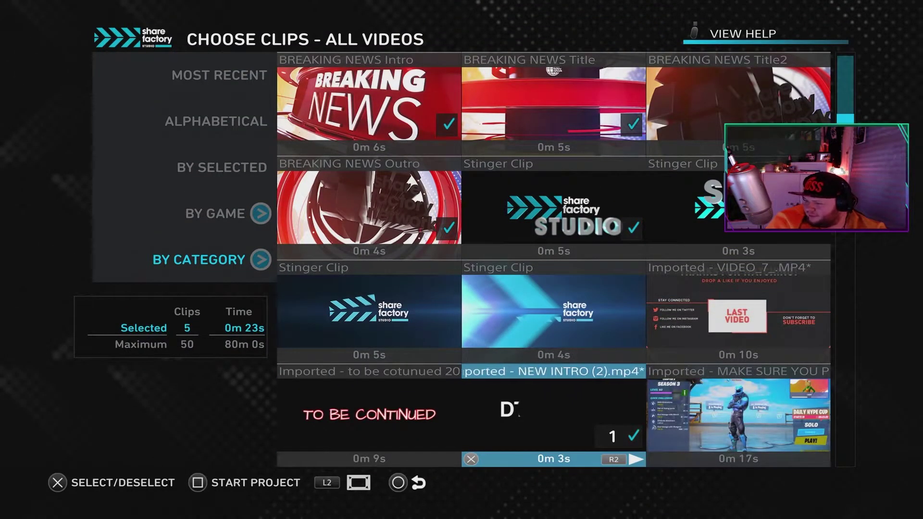
# Go back to the creator packs and choose No Creator Pack for the new project.
pyautogui.press('Up')
pyautogui.press('Left')
pyautogui.press('Up')
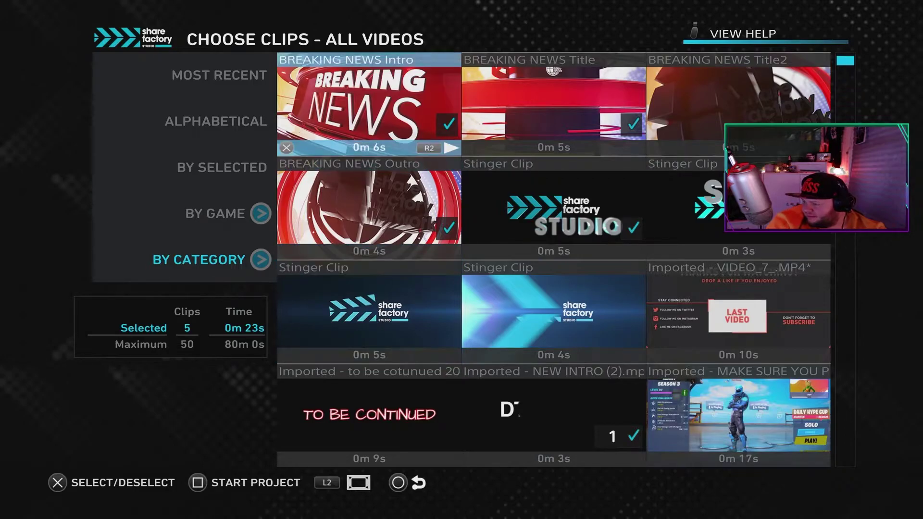
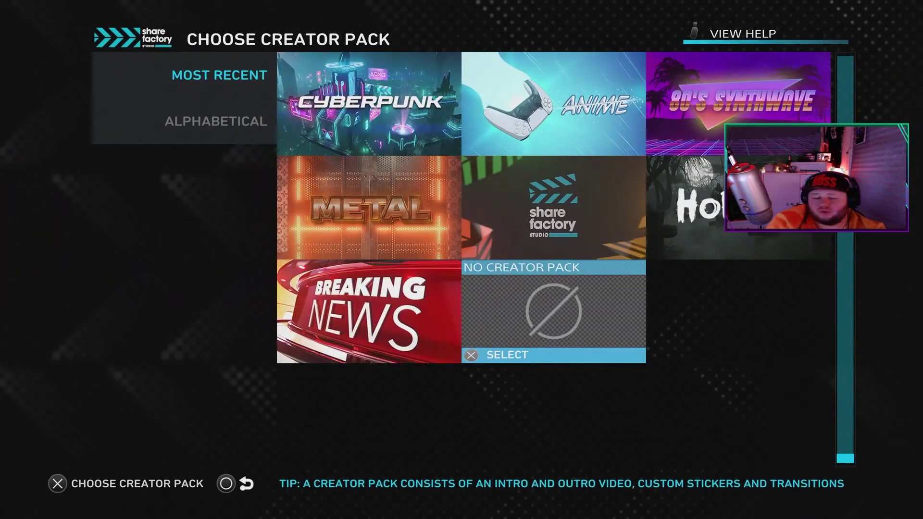
pyautogui.press('Return')
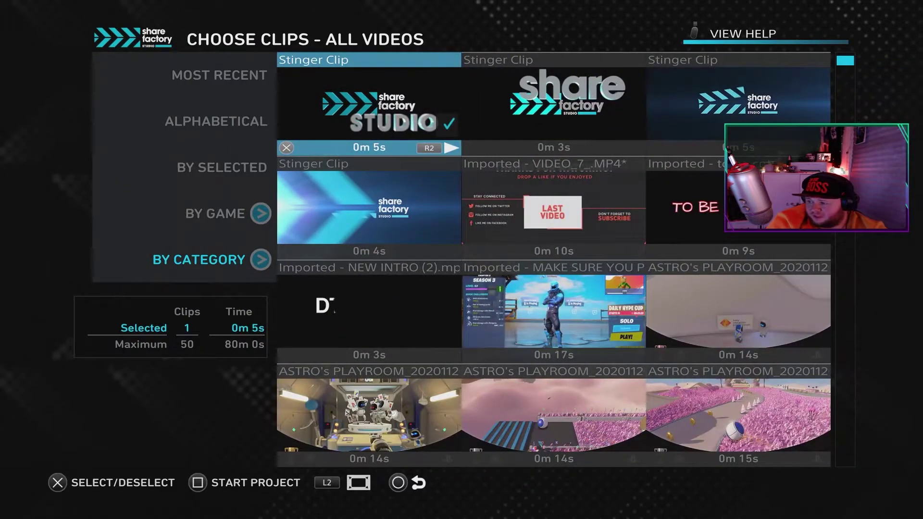
# Deselect the preselected Stinger Clip and select the imported NEW INTRO (2).mp4 as the first clip.
pyautogui.press('Return')
pyautogui.press('Down')
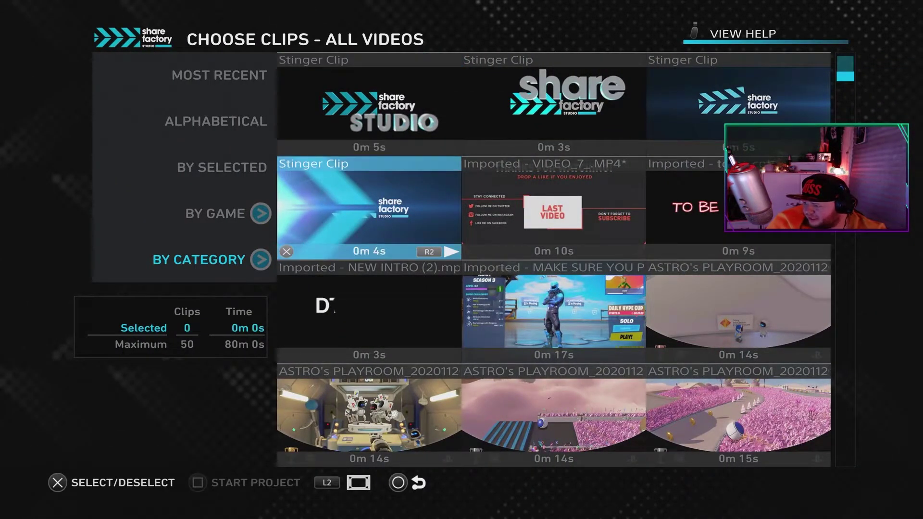
pyautogui.press('Right')
pyautogui.press('Right')
pyautogui.press('Down')
pyautogui.press('Left')
pyautogui.press('Left')
pyautogui.press('Return')
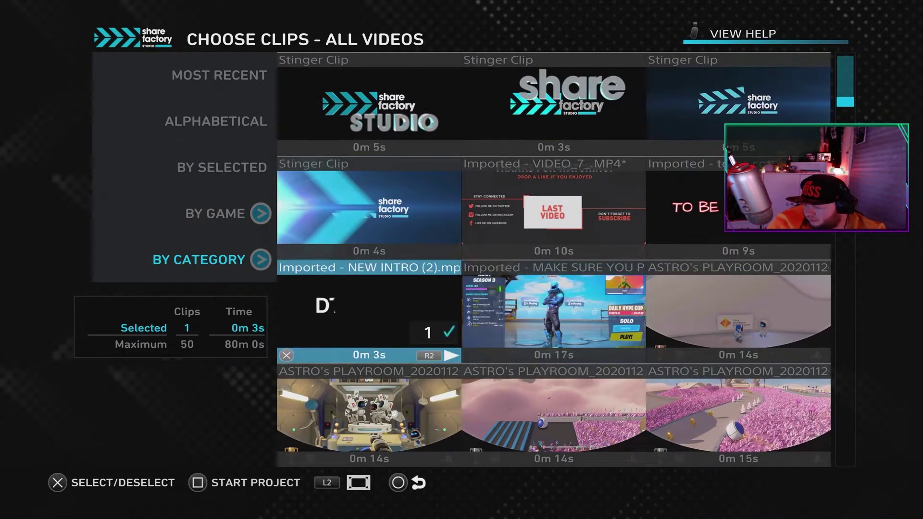
# Select the ASTRO's PLAYROOM gameplay clip of the robots inside the spaceship as the second clip.
pyautogui.press('Right')
pyautogui.press('Down')
pyautogui.press('Down')
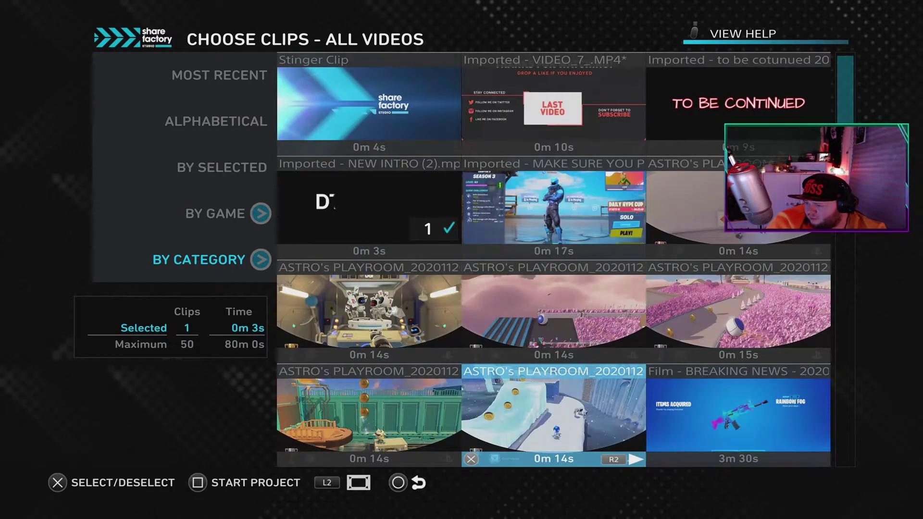
pyautogui.press('Down')
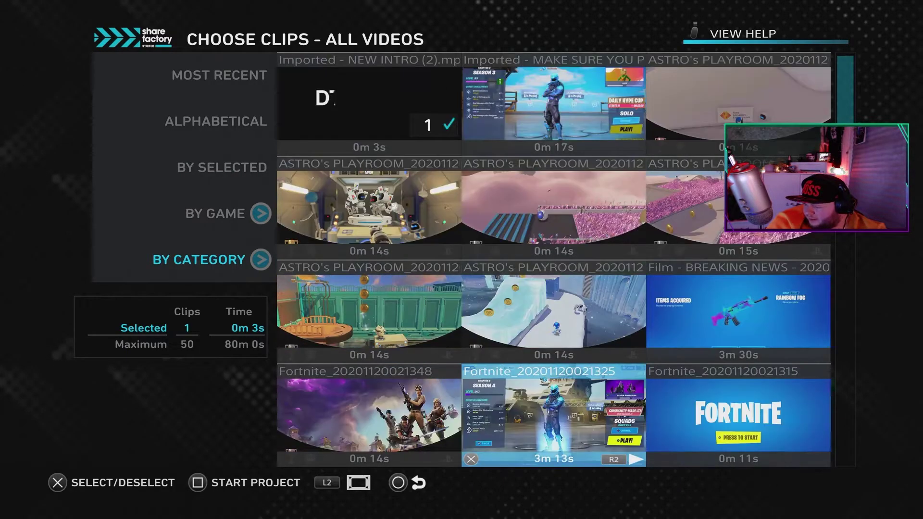
pyautogui.press('Right')
pyautogui.press('Up')
pyautogui.press('Up')
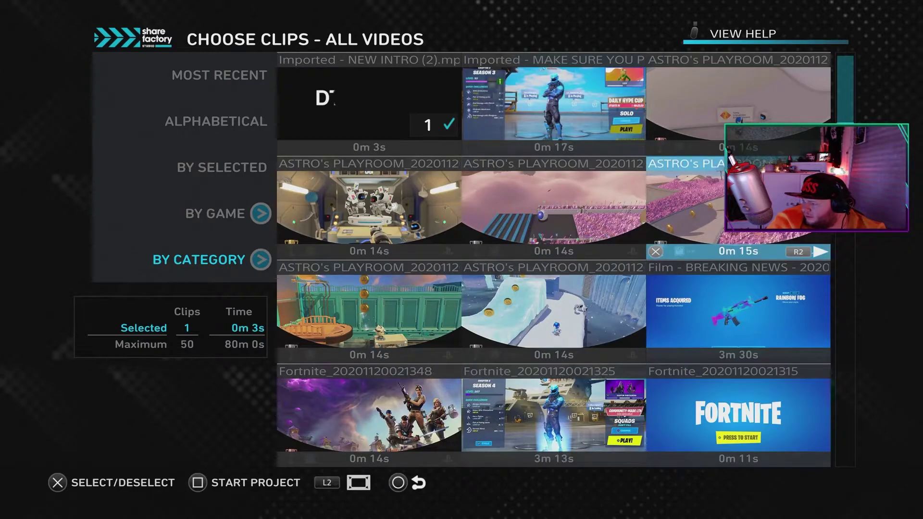
pyautogui.press('Left')
pyautogui.press('Left')
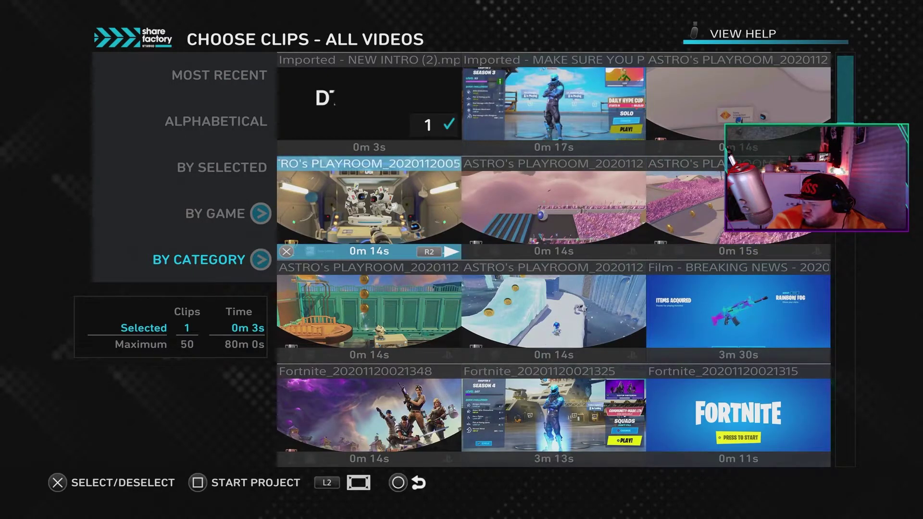
pyautogui.press('Right')
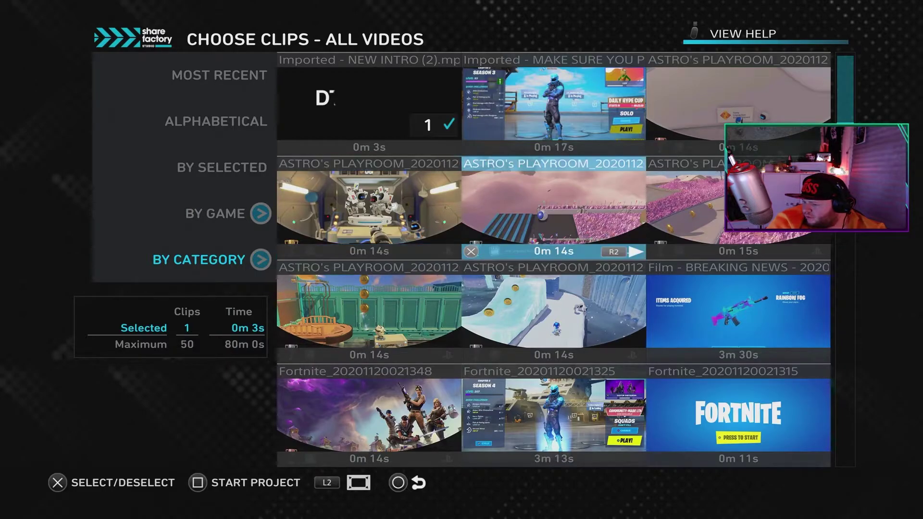
pyautogui.press('Left')
pyautogui.press('Return')
# Select the imported VIDEO_7_.MP4 outro as the third clip.
pyautogui.press('Right')
pyautogui.press('Right')
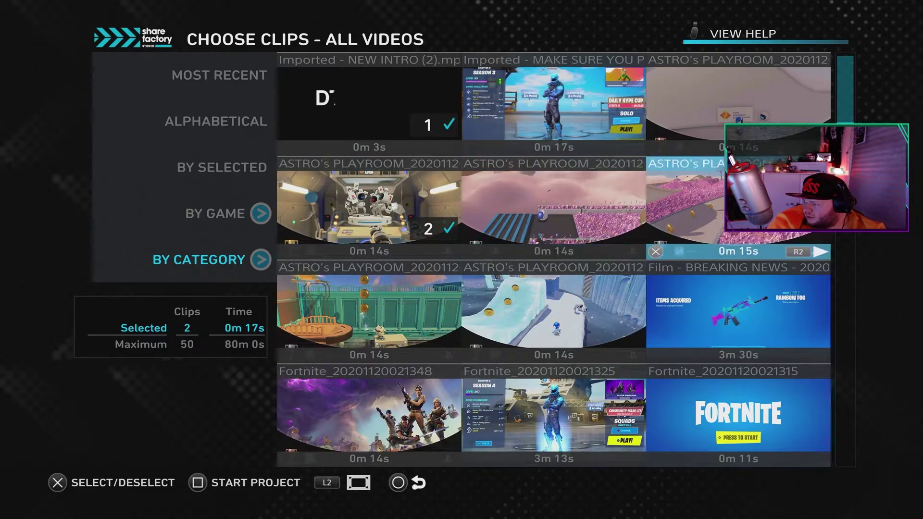
pyautogui.press('Up')
pyautogui.press('Up')
pyautogui.press('Left')
pyautogui.press('Return')
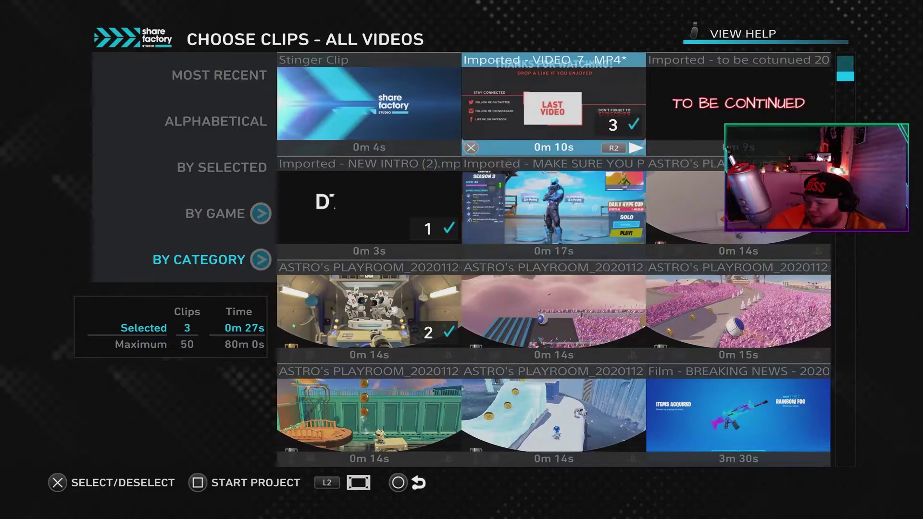
# Start the project with the selected clips, continuing without renaming it.
pyautogui.press('s')
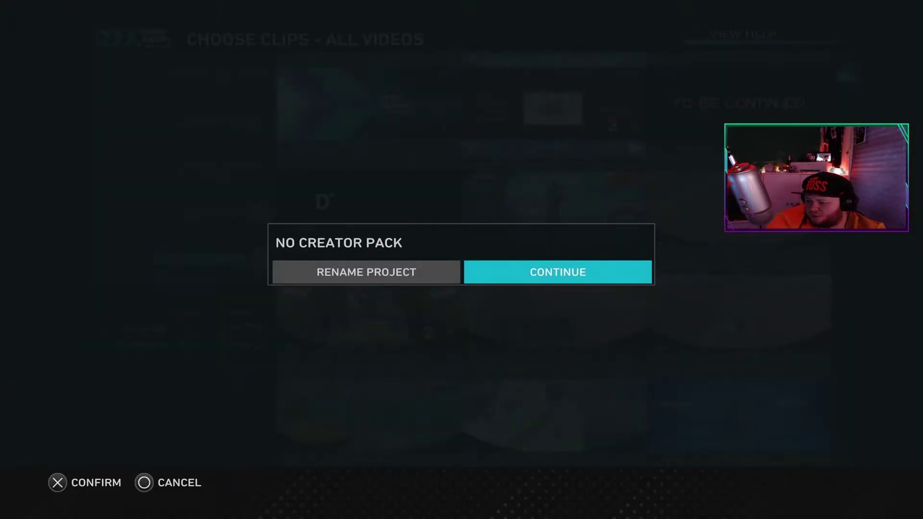
pyautogui.press('Left')
pyautogui.press('Right')
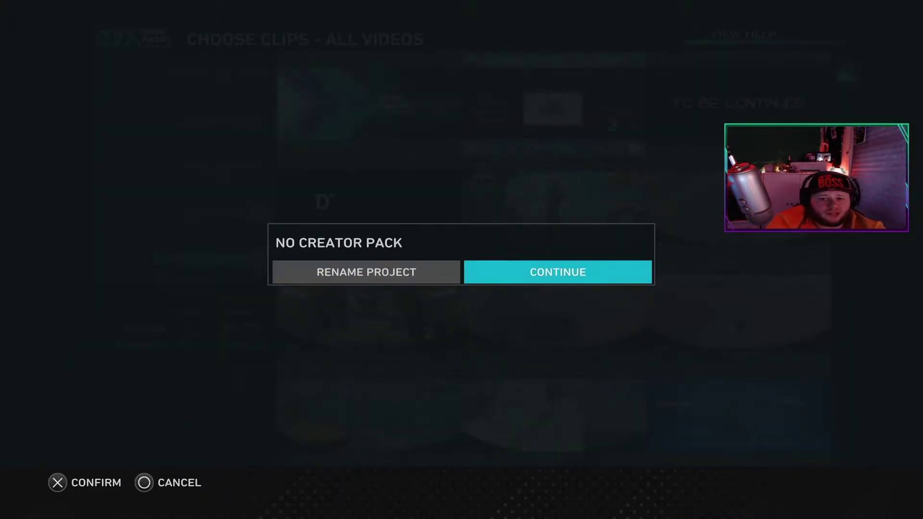
pyautogui.press('Return')
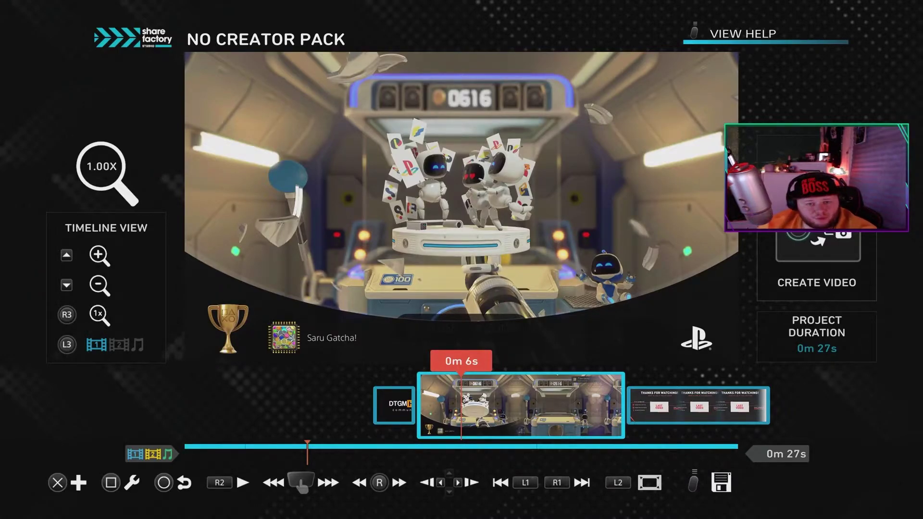
# Switch to the PlayStation home screen and open Game Base from the control center.
pyautogui.press('Home')
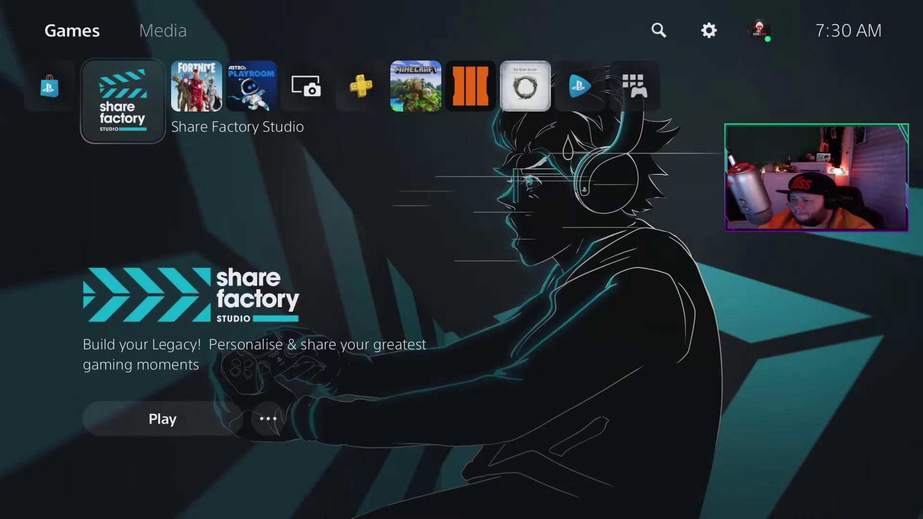
pyautogui.press('Up')
pyautogui.press('Down')
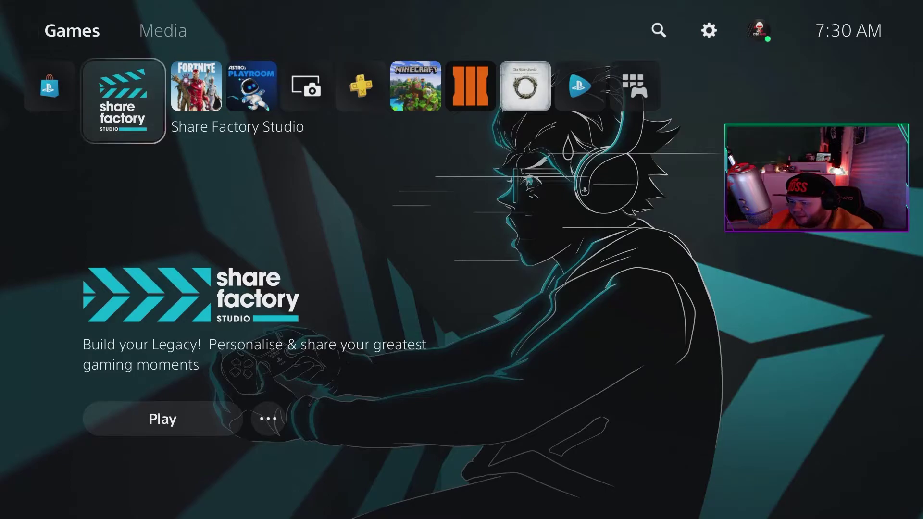
pyautogui.press('Home')
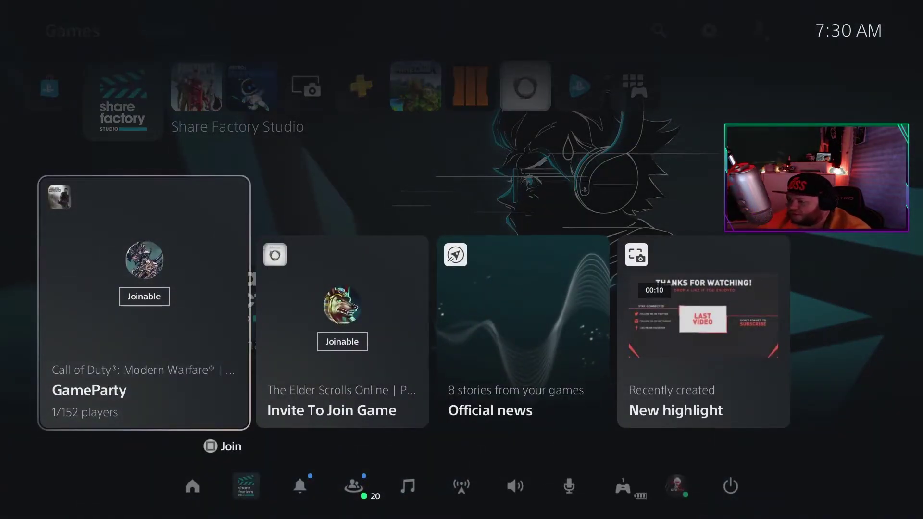
pyautogui.press('Down')
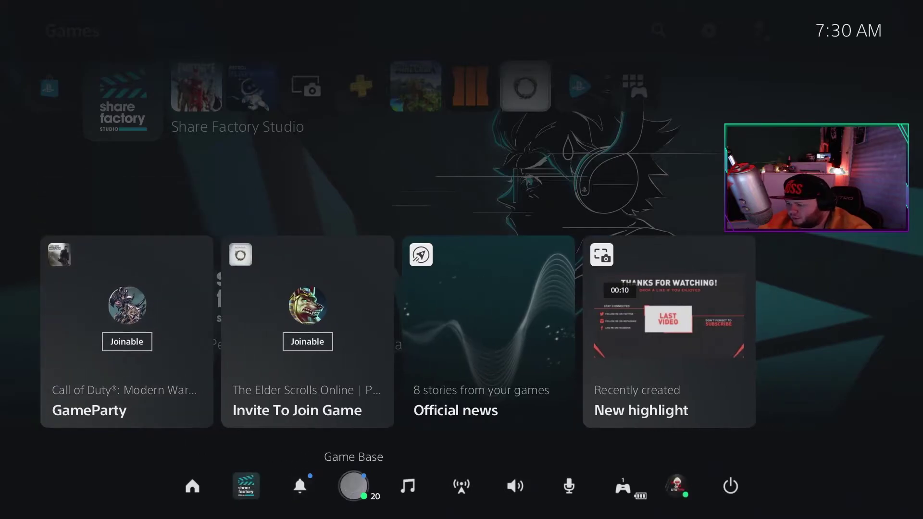
pyautogui.press('Right')
pyautogui.press('Left')
pyautogui.press('Return')
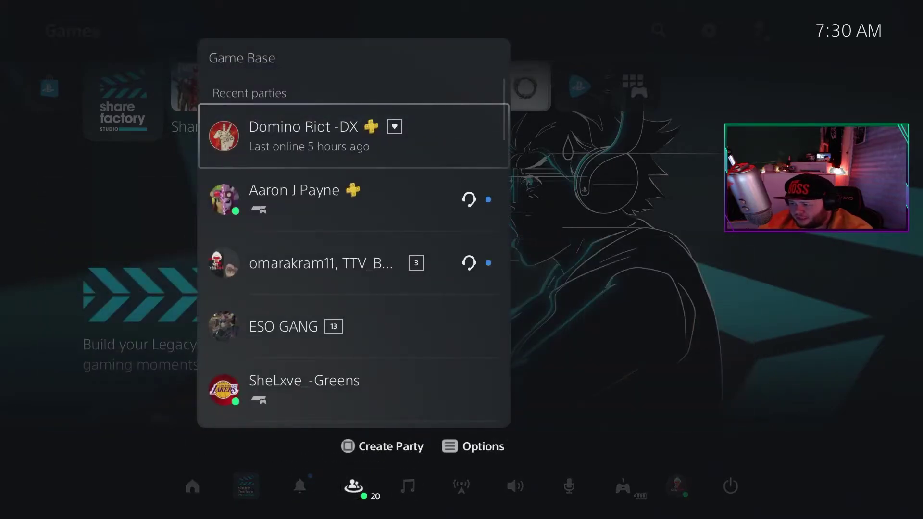
# Look through the recent parties and open the party info of DTGMHD Subscribers Chat.
pyautogui.press('Down')
pyautogui.press('Up')
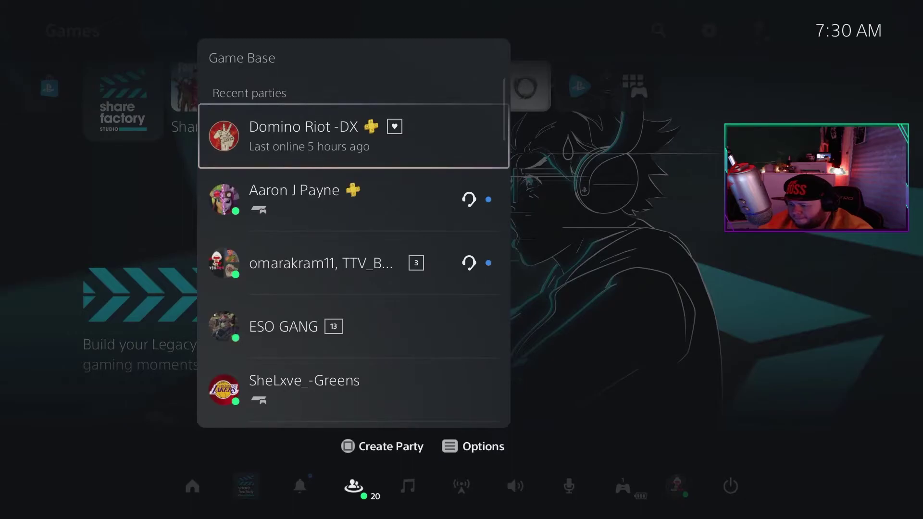
pyautogui.press('Down')
pyautogui.press('Down')
pyautogui.press('Down')
pyautogui.press('Down')
pyautogui.press('Down')
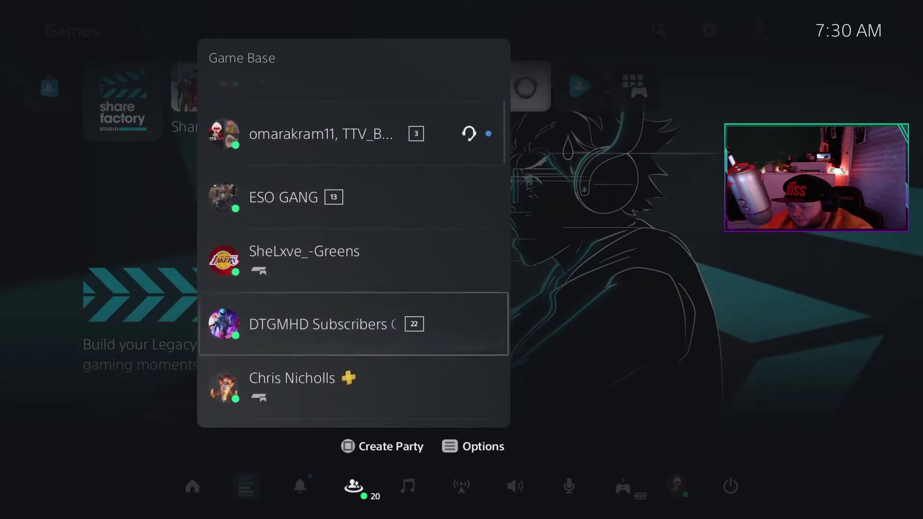
pyautogui.press('Down')
pyautogui.press('Down')
pyautogui.press('Up')
pyautogui.press('Up')
pyautogui.press('Up')
pyautogui.press('Up')
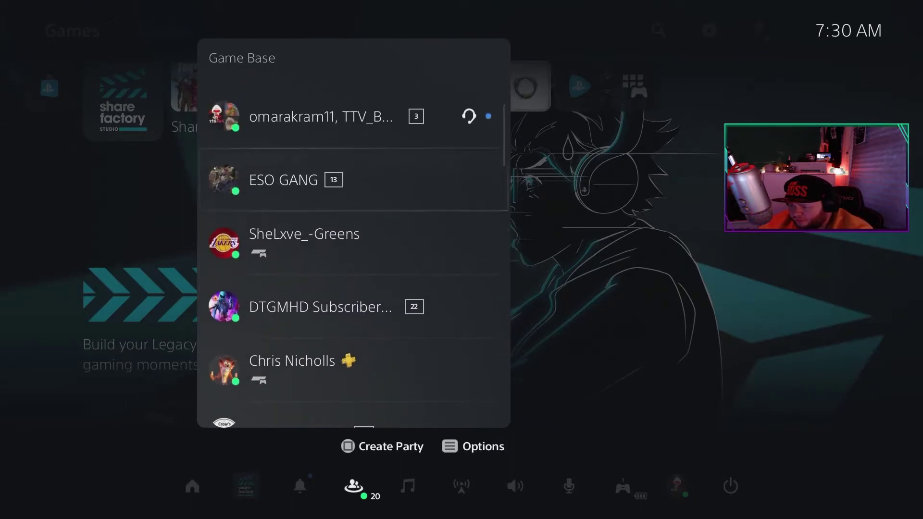
pyautogui.press('Up')
pyautogui.press('Down')
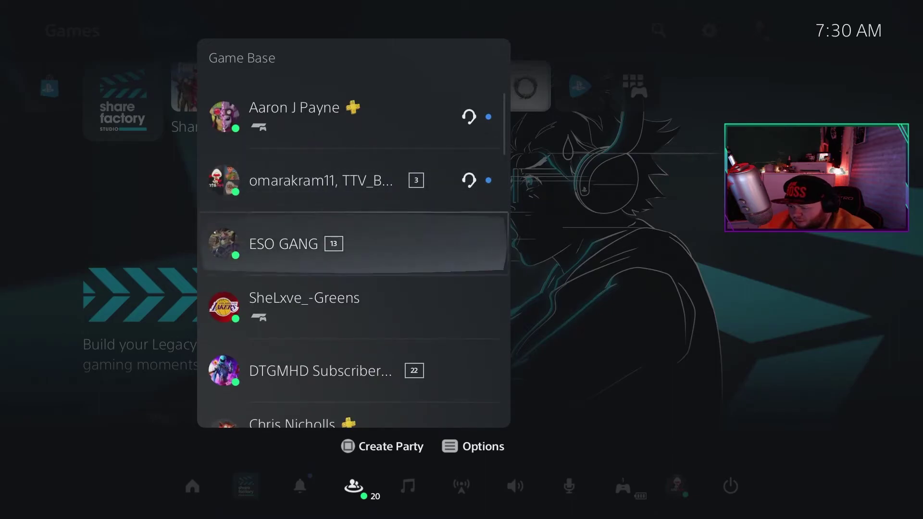
pyautogui.press('Down')
pyautogui.press('Down')
pyautogui.press('Return')
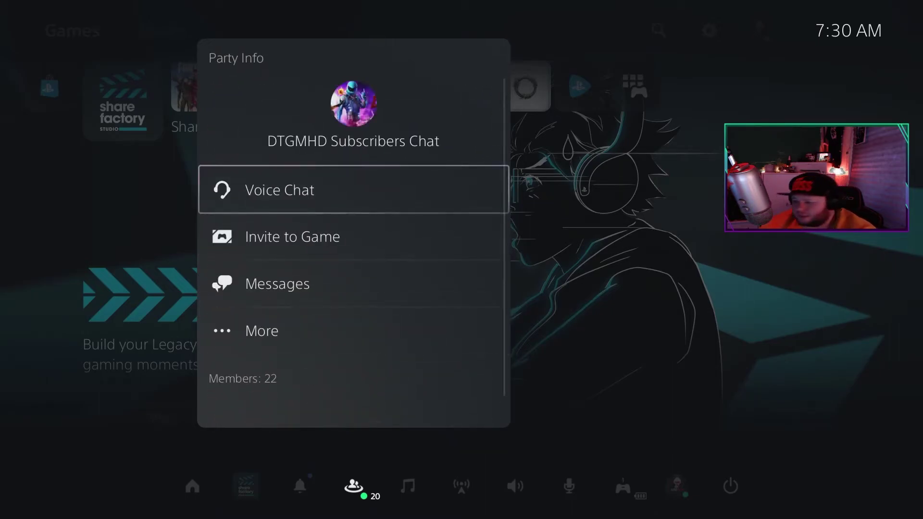
# Look at the group's quick message options and open its full message conversation.
pyautogui.press('Down')
pyautogui.press('Down')
pyautogui.press('Return')
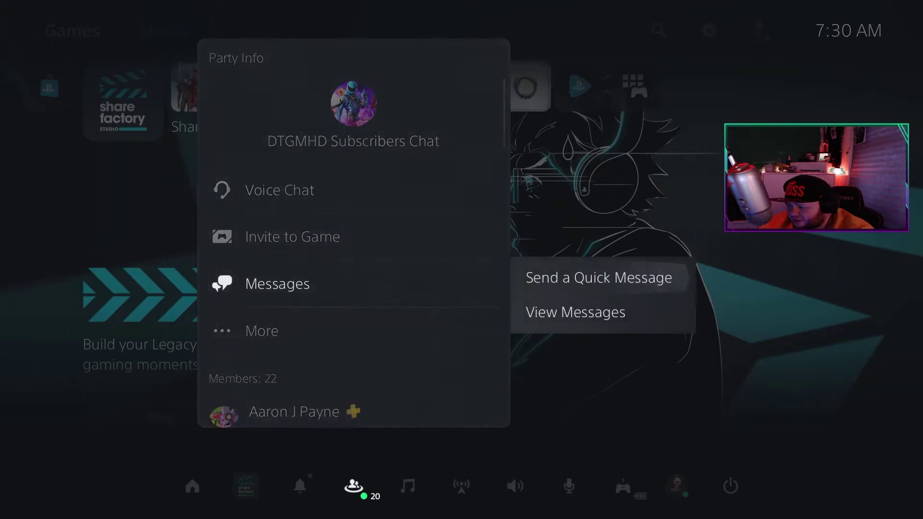
pyautogui.press('Return')
pyautogui.press('Down')
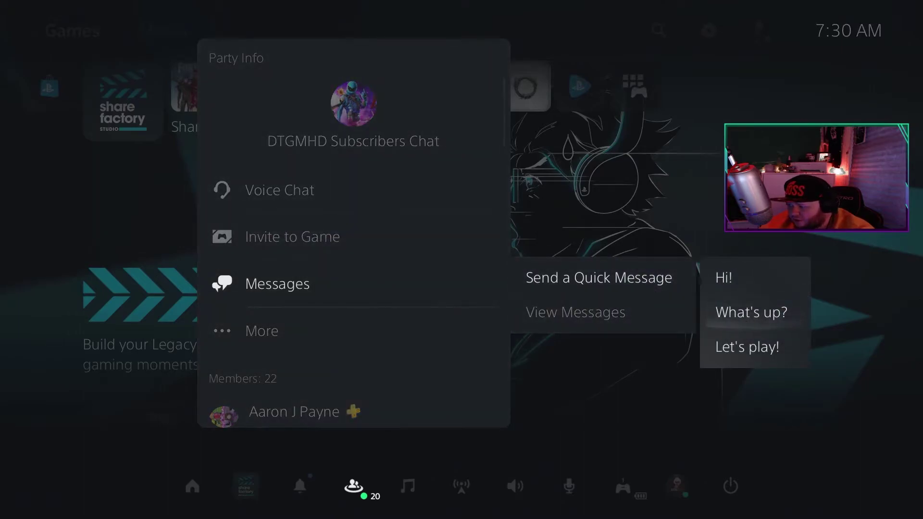
pyautogui.press('Down')
pyautogui.press('Escape')
pyautogui.press('Down')
pyautogui.press('Return')
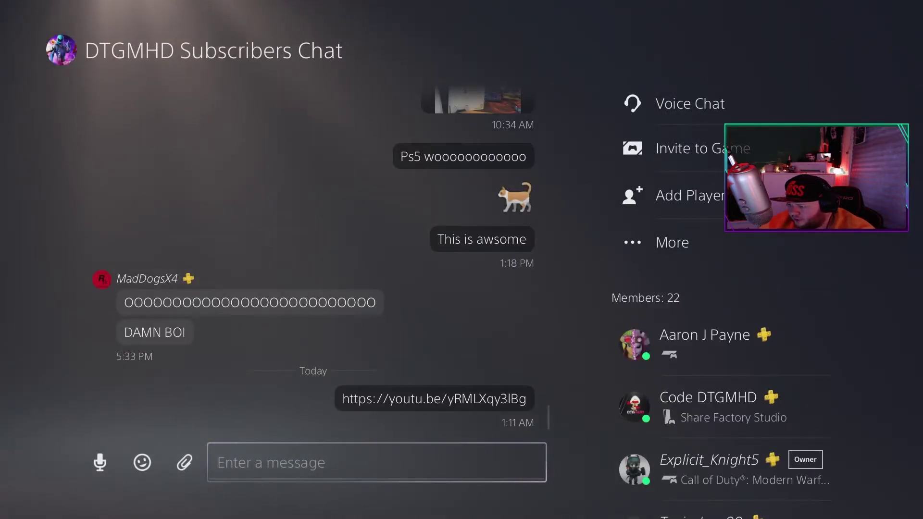
# Look through the group chat's options and the first entries of its member list.
pyautogui.press('Right')
pyautogui.press('Down')
pyautogui.press('Down')
pyautogui.press('Down')
pyautogui.press('Down')
pyautogui.press('Down')
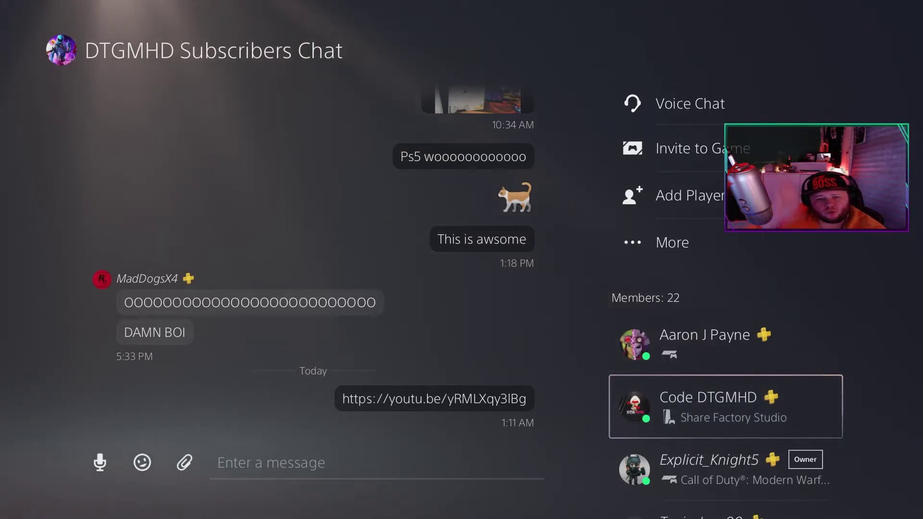
# Write a message consisting of the cat emoji and send it to the group chat.
pyautogui.press('Left')
pyautogui.press('Left')
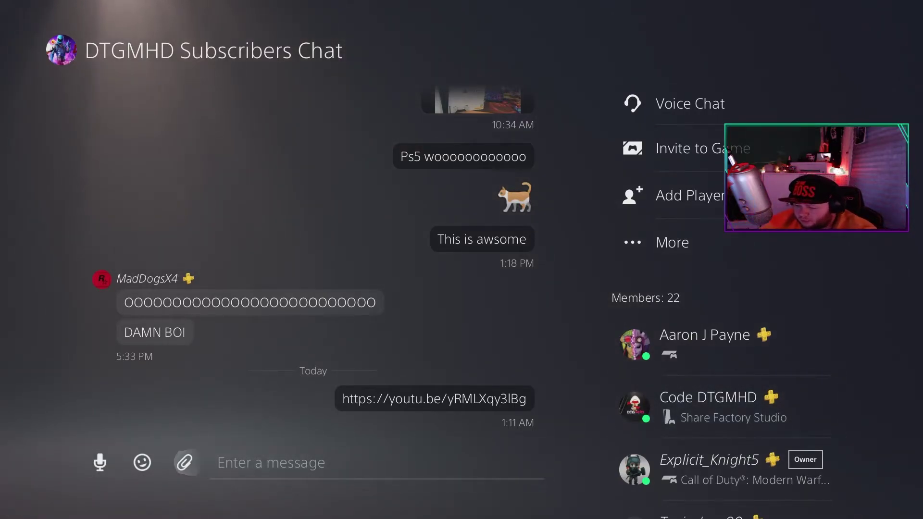
pyautogui.press('Right')
pyautogui.press('Return')
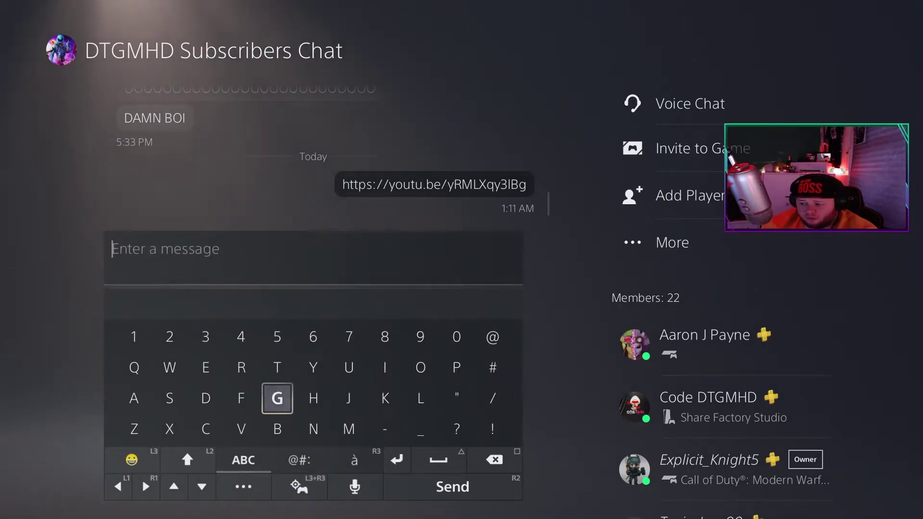
pyautogui.press('L3')
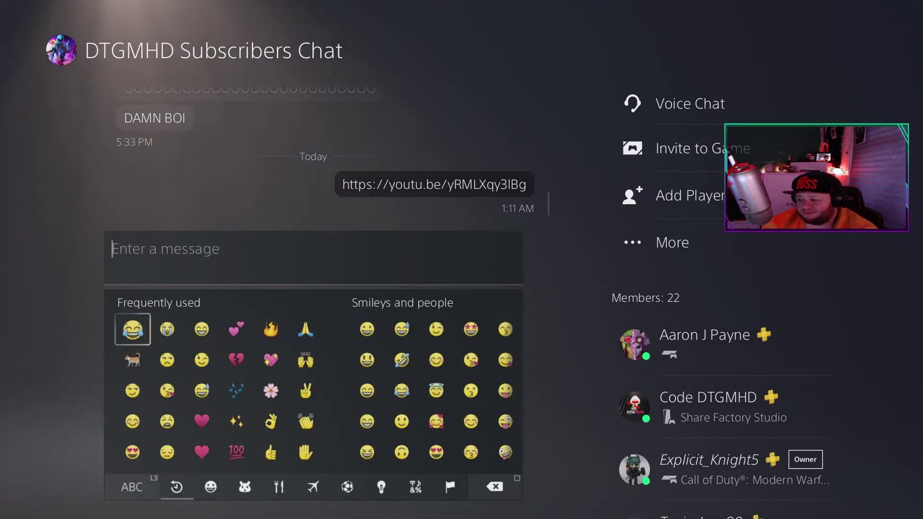
pyautogui.press('Right')
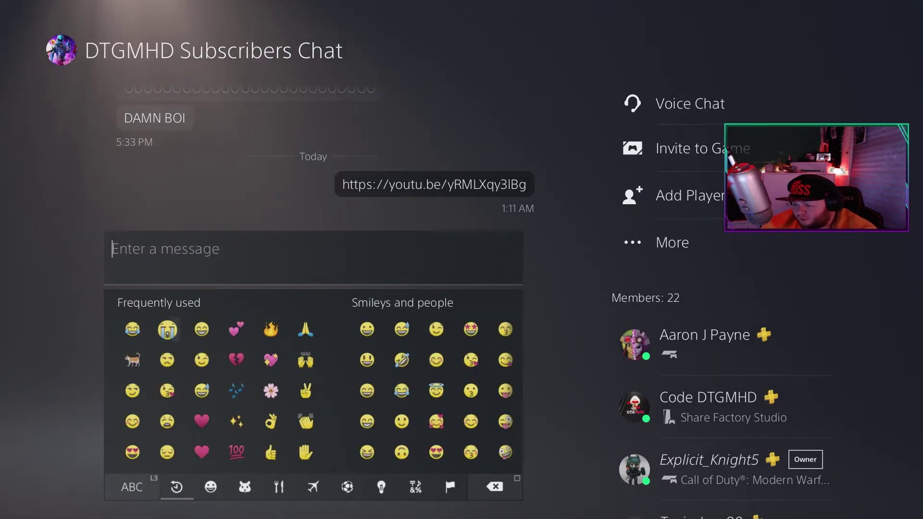
pyautogui.press('Down')
pyautogui.press('Right')
pyautogui.press('Left')
pyautogui.press('Left')
pyautogui.press('Return')
pyautogui.press('r2')
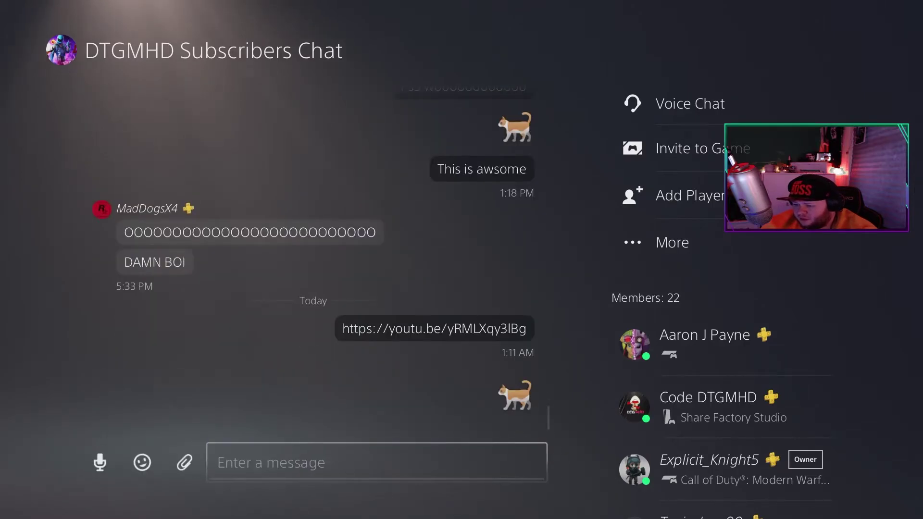
# Start attaching a video clip to the group chat from the Media Gallery.
pyautogui.press('Left')
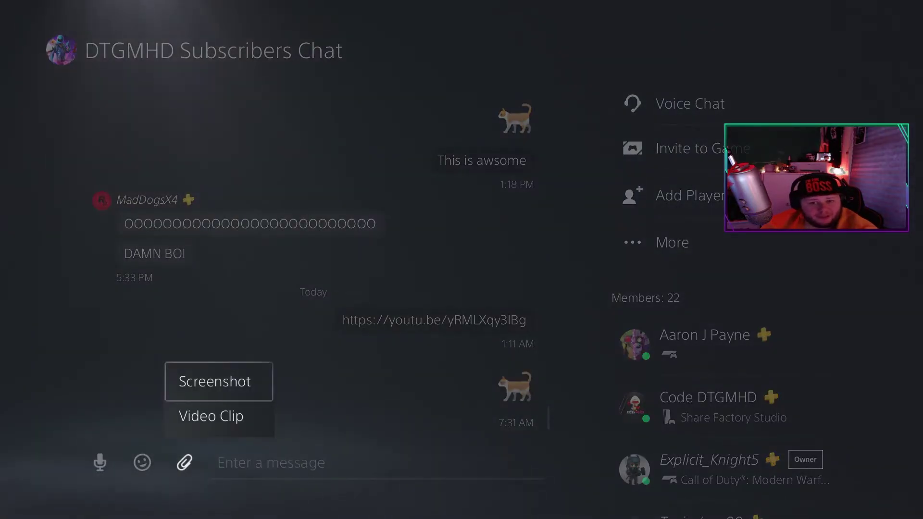
pyautogui.press('Down')
pyautogui.press('Return')
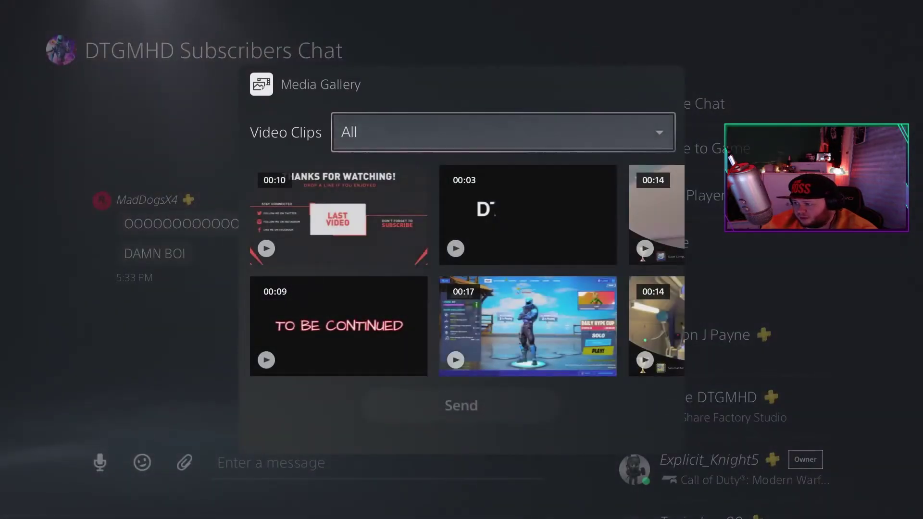
# Select the 9-second TO BE CONTINUED clip from the video clips and send it to the group chat.
pyautogui.press('Right')
pyautogui.press('Right')
pyautogui.press('Left')
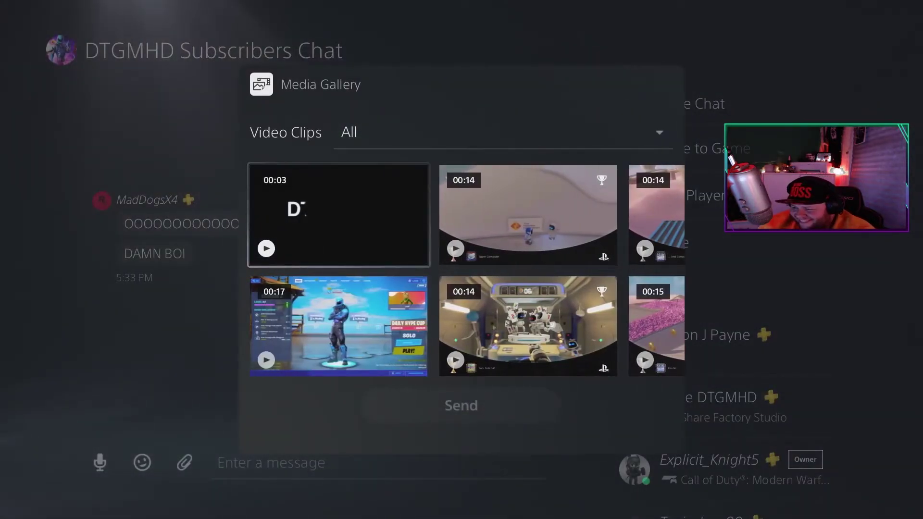
pyautogui.press('Left')
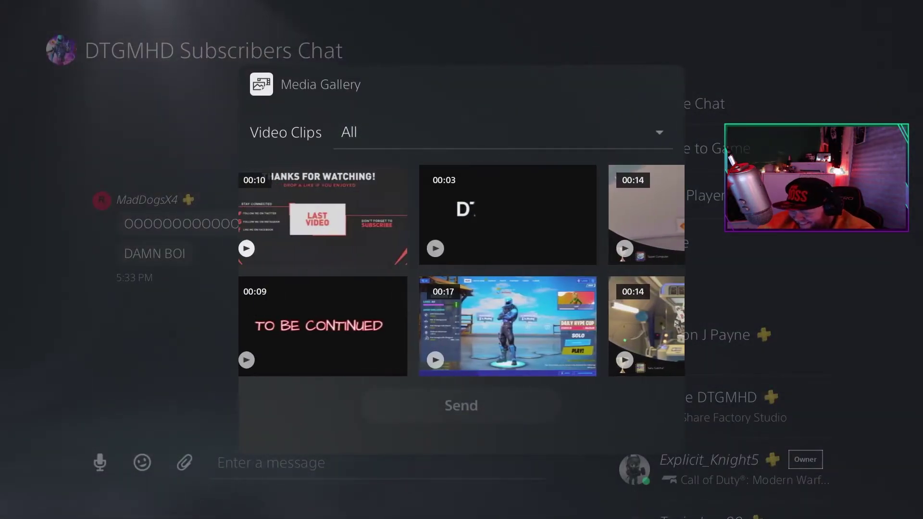
pyautogui.press('Right')
pyautogui.press('Left')
pyautogui.press('Down')
pyautogui.press('Return')
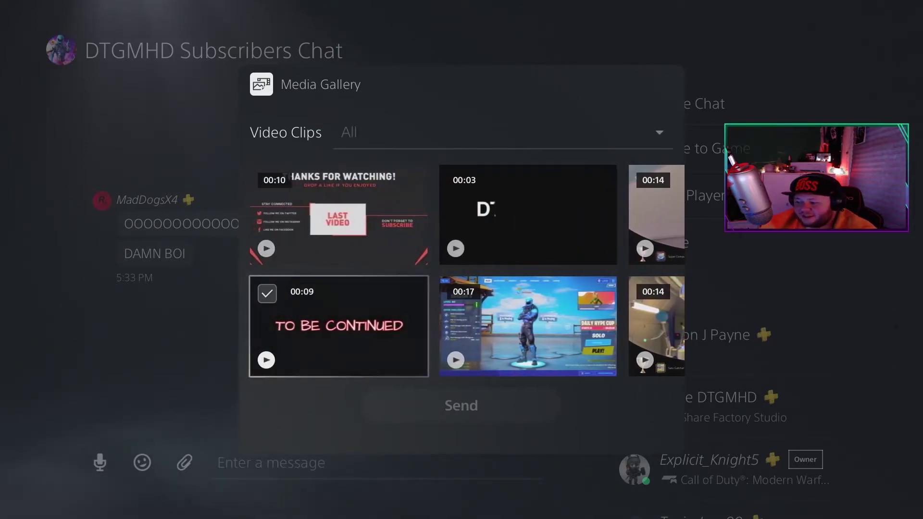
pyautogui.press('Down')
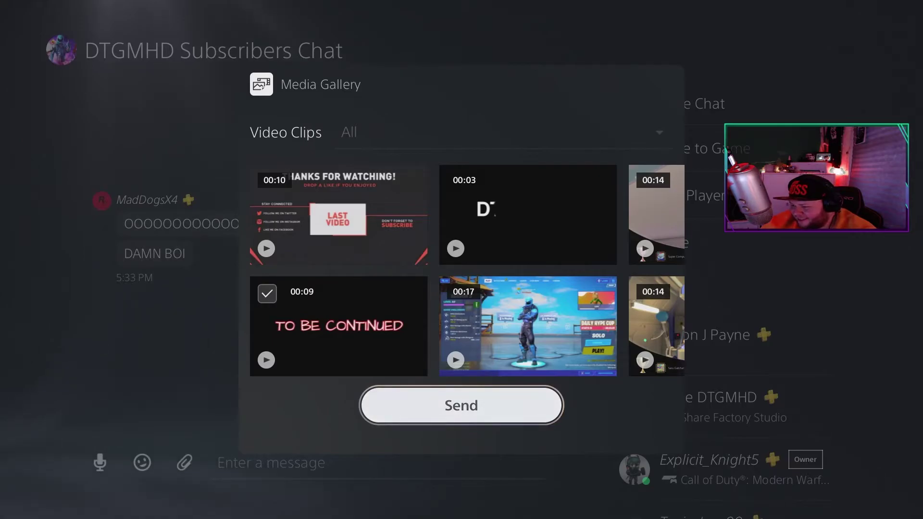
pyautogui.press('Return')
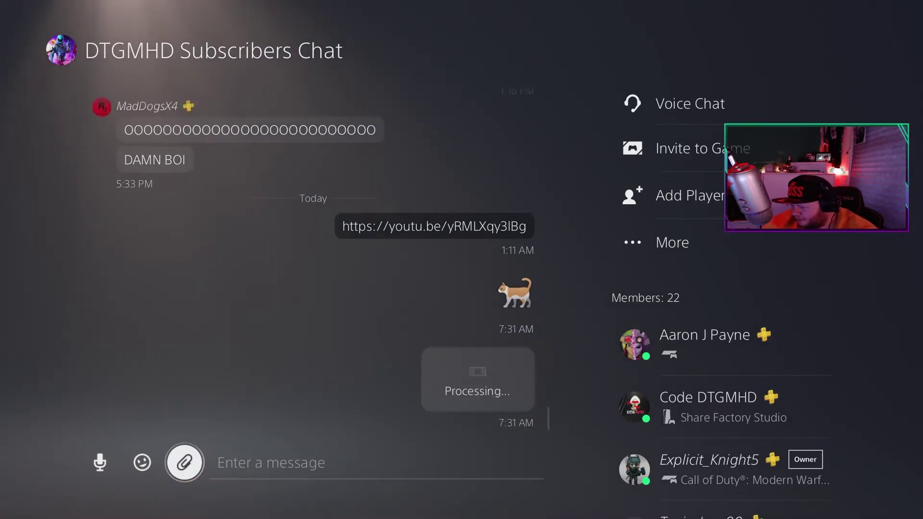
# Look at the Spoiler Warning Settings reached from the sent clip's options and return to the chat.
pyautogui.press('Up')
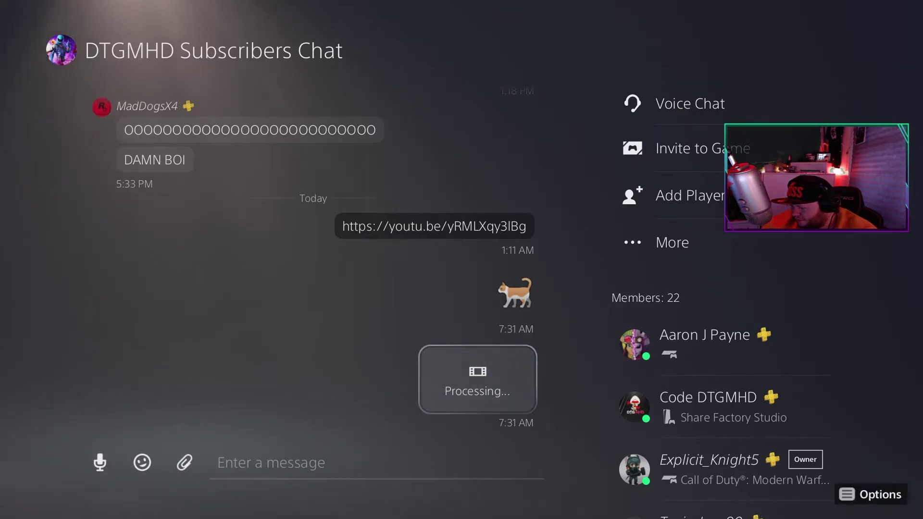
pyautogui.press('Menu')
pyautogui.press('Return')
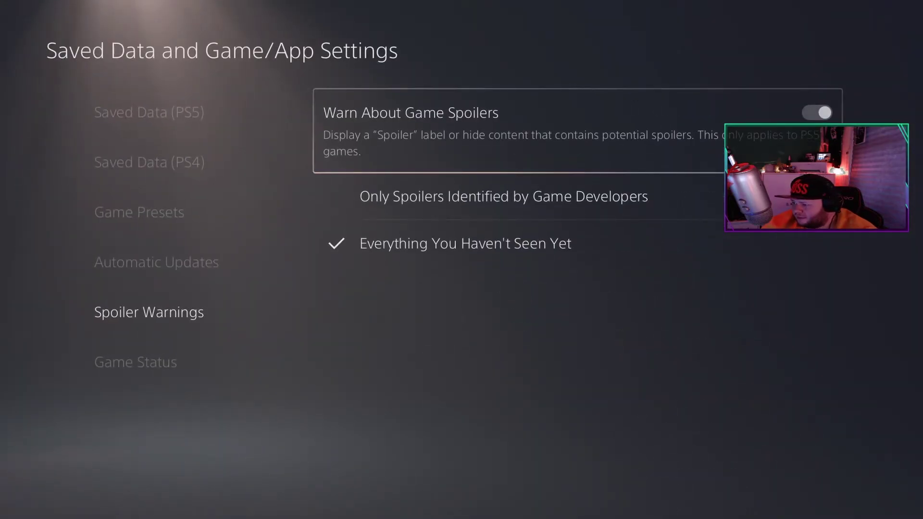
pyautogui.press('Escape')
pyautogui.press('Escape')
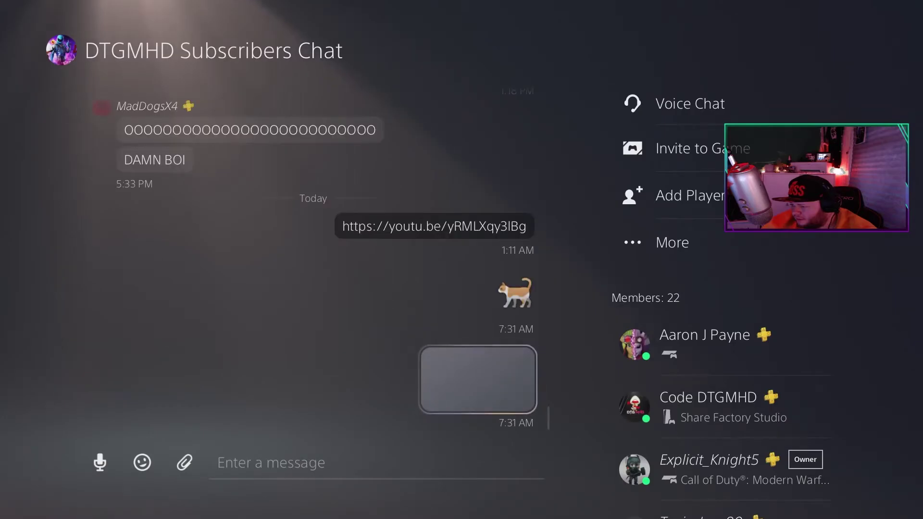
# Look at the sent clip's message options and the neighbouring messages in the conversation.
pyautogui.press('Up')
pyautogui.press('Return')
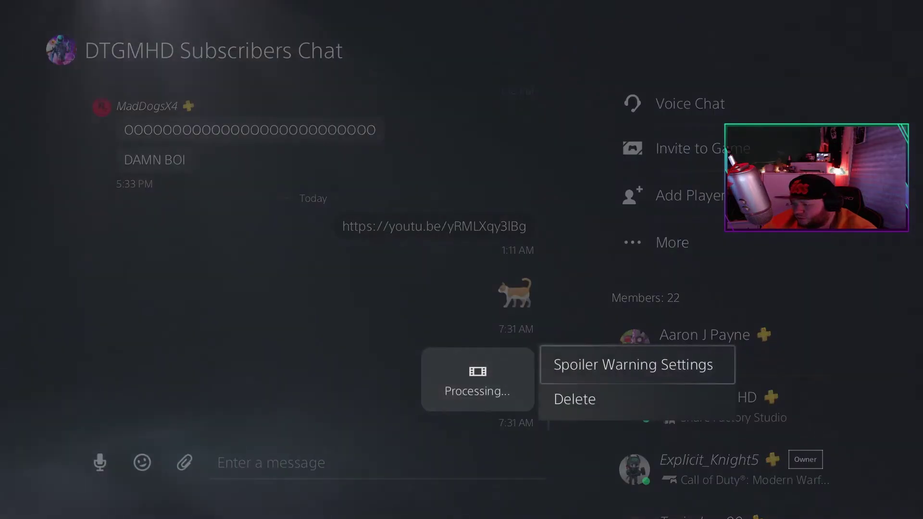
pyautogui.press('Escape')
pyautogui.press('Up')
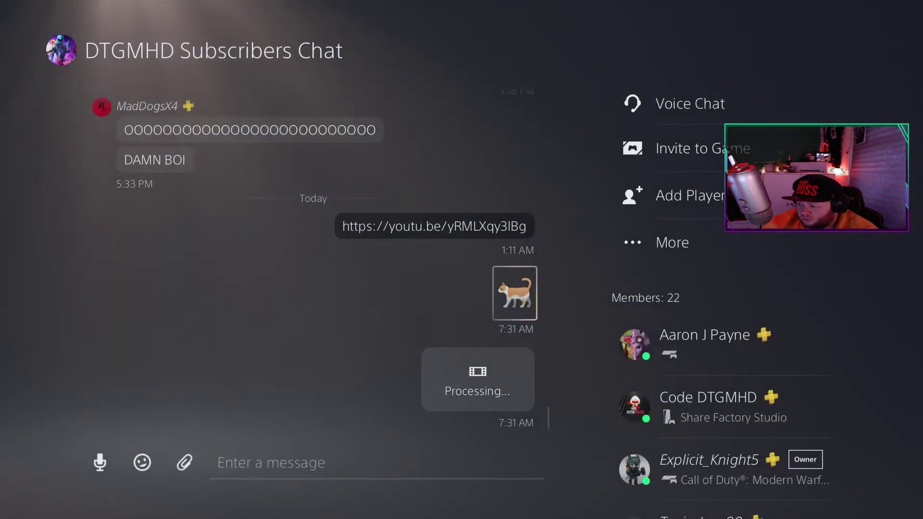
pyautogui.press('Up')
pyautogui.press('Down')
pyautogui.press('Down')
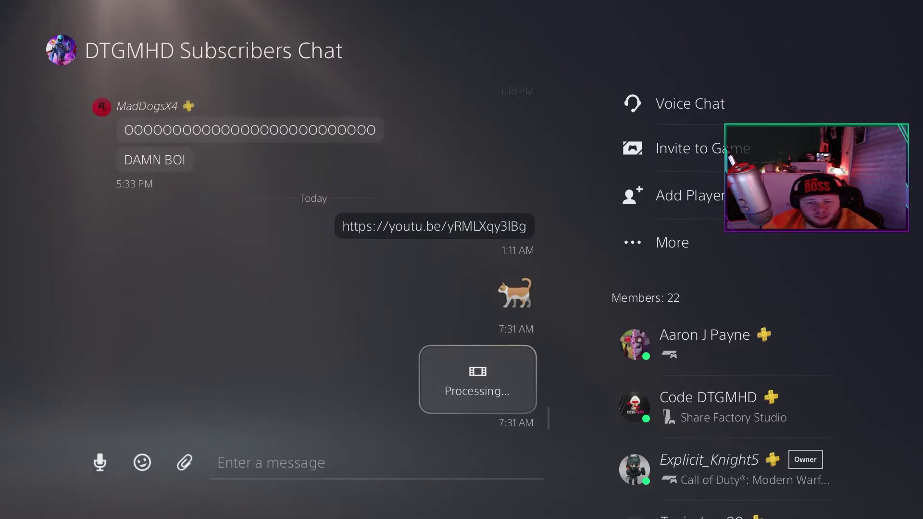
pyautogui.press('Menu')
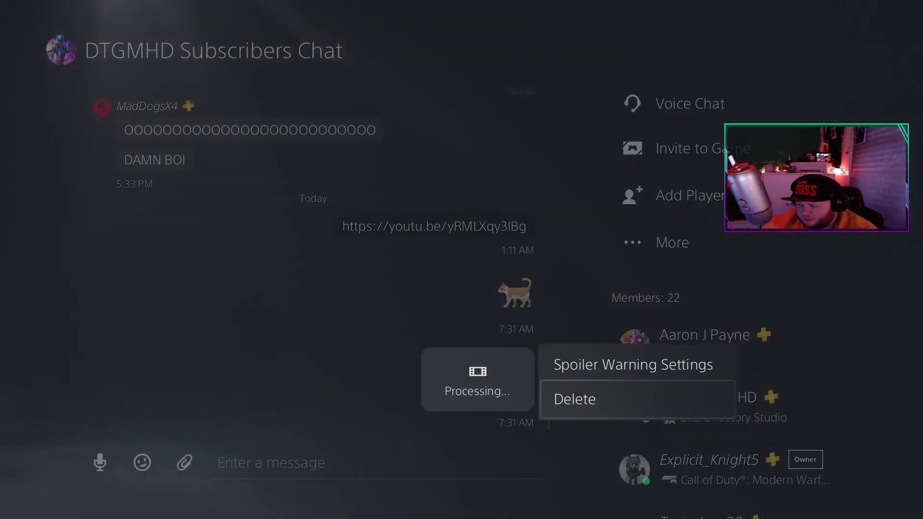
pyautogui.press('Escape')
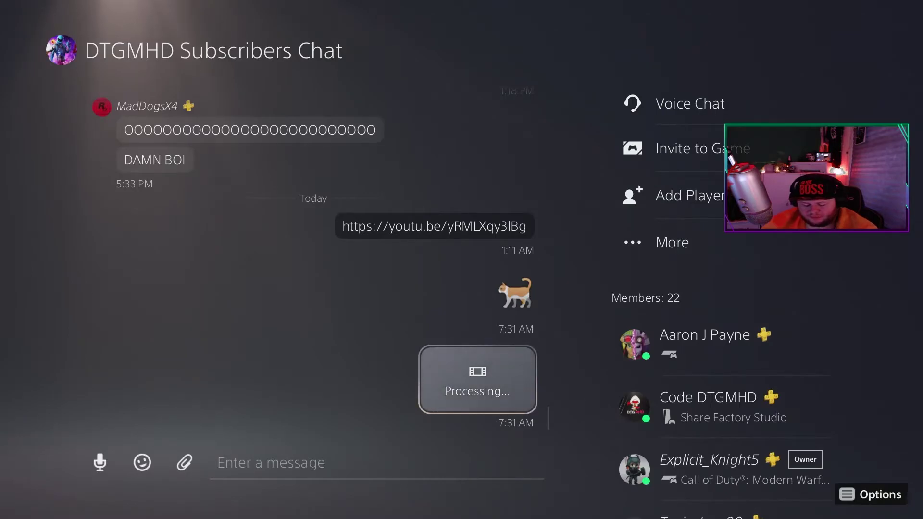
# Leave the group chat and switch back to the project in Share Factory Studio.
pyautogui.press('super')
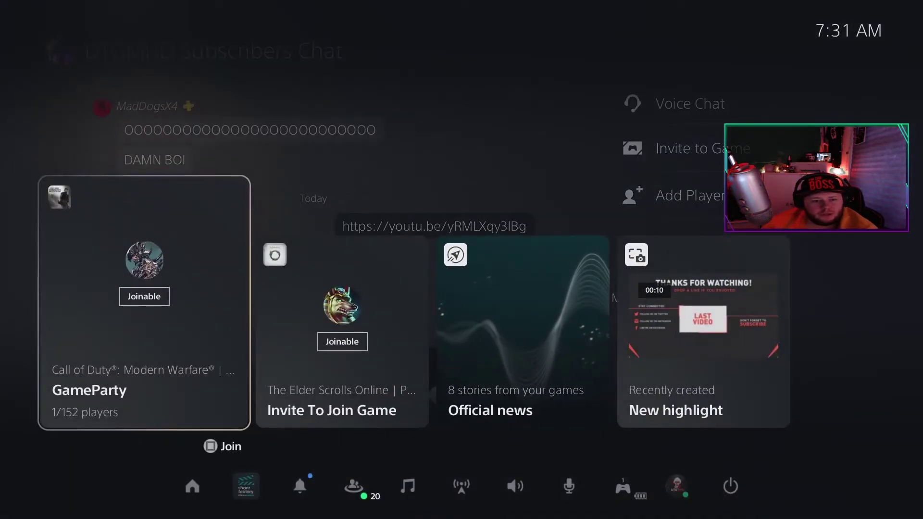
pyautogui.press('Escape')
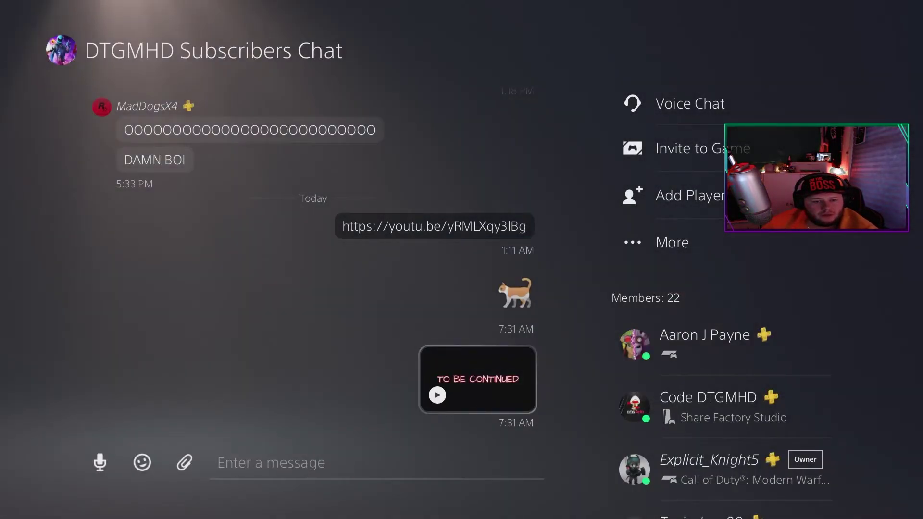
pyautogui.press('super')
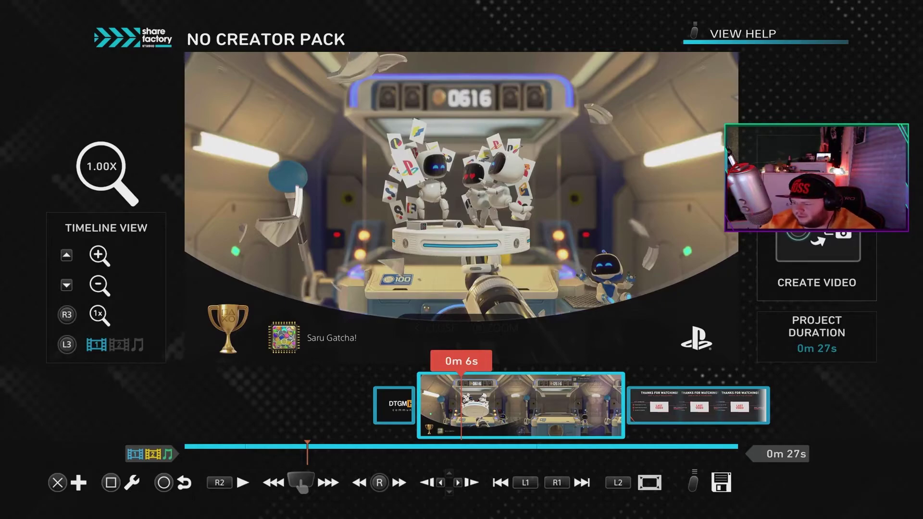
# Start adding an overlay to the gameplay clip on the timeline.
pyautogui.press('Left')
pyautogui.press('Return')
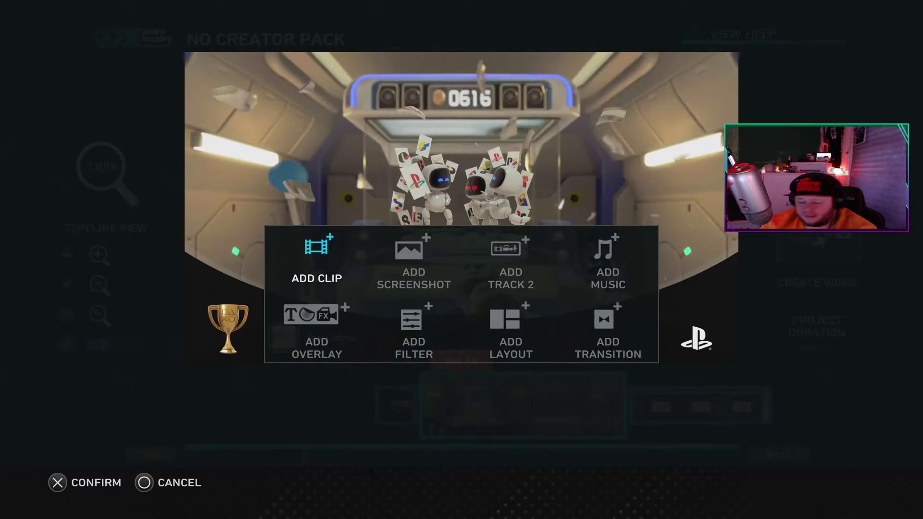
pyautogui.press('Down')
pyautogui.press('Return')
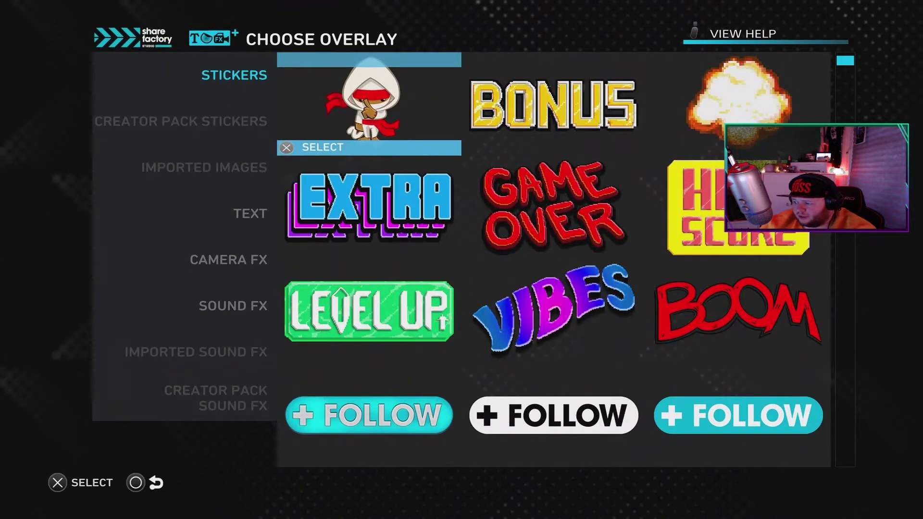
# Look through the whole collection of overlay stickers, down to the end of the list.
pyautogui.press('Right')
pyautogui.press('Down')
pyautogui.press('Down')
pyautogui.press('Down')
pyautogui.press('Down')
pyautogui.press('Down')
pyautogui.press('Down')
pyautogui.press('Down')
pyautogui.press('Down')
pyautogui.press('Down')
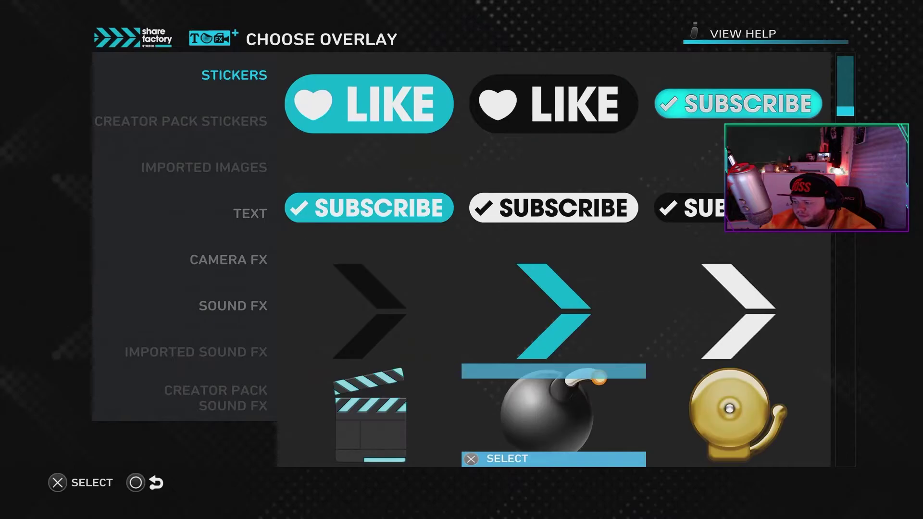
pyautogui.press('Down')
pyautogui.press('Down')
pyautogui.press('Down')
pyautogui.press('Down')
pyautogui.press('Down')
pyautogui.press('Down')
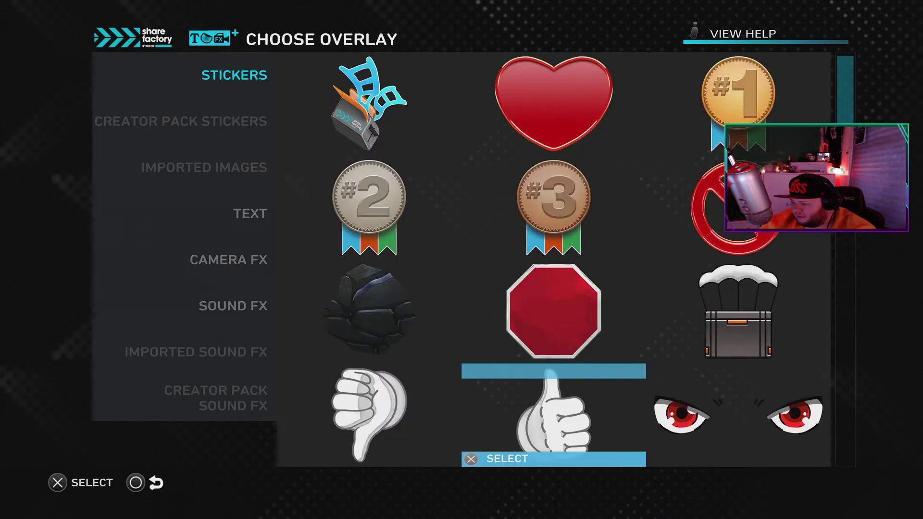
pyautogui.press('Down')
pyautogui.press('Down')
pyautogui.press('Down')
pyautogui.press('Down')
pyautogui.press('Down')
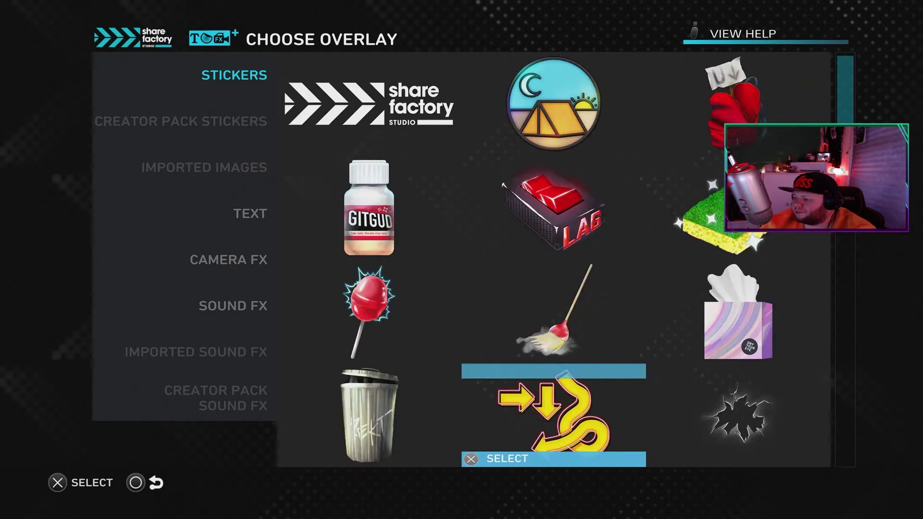
pyautogui.press('Down')
pyautogui.press('Down')
pyautogui.press('Down')
pyautogui.press('Down')
pyautogui.press('Down')
pyautogui.press('Down')
pyautogui.press('Down')
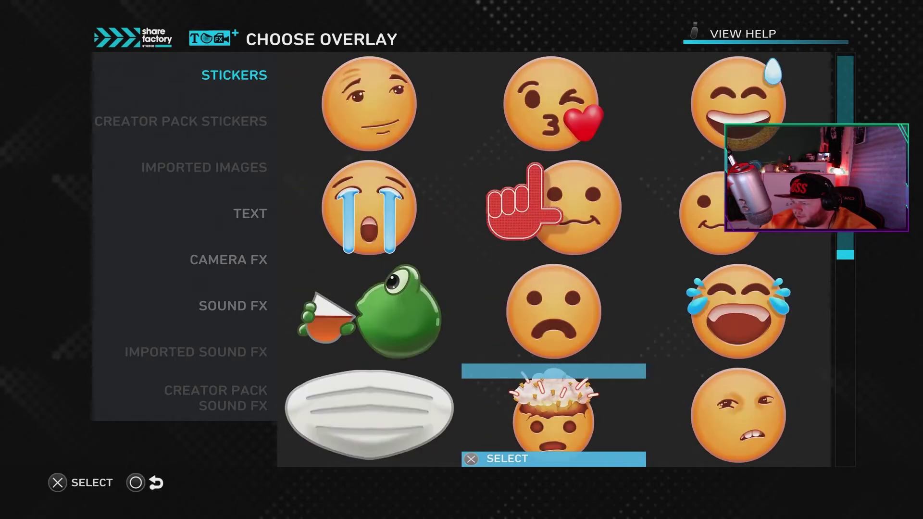
pyautogui.press('Down')
pyautogui.press('Down')
pyautogui.press('Down')
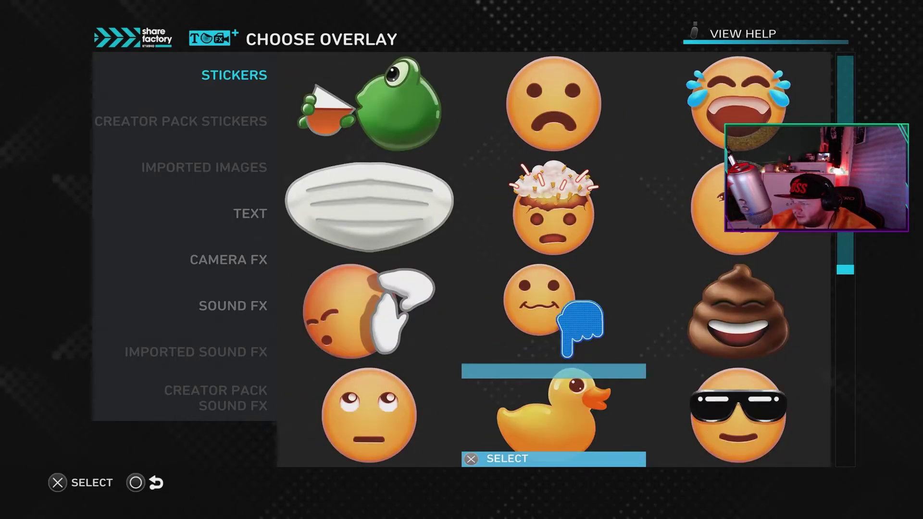
pyautogui.press('Right')
pyautogui.press('Up')
pyautogui.press('Up')
pyautogui.press('Down')
pyautogui.press('Down')
pyautogui.press('Down')
pyautogui.press('Down')
pyautogui.press('Down')
pyautogui.press('Down')
pyautogui.press('Down')
pyautogui.press('Down')
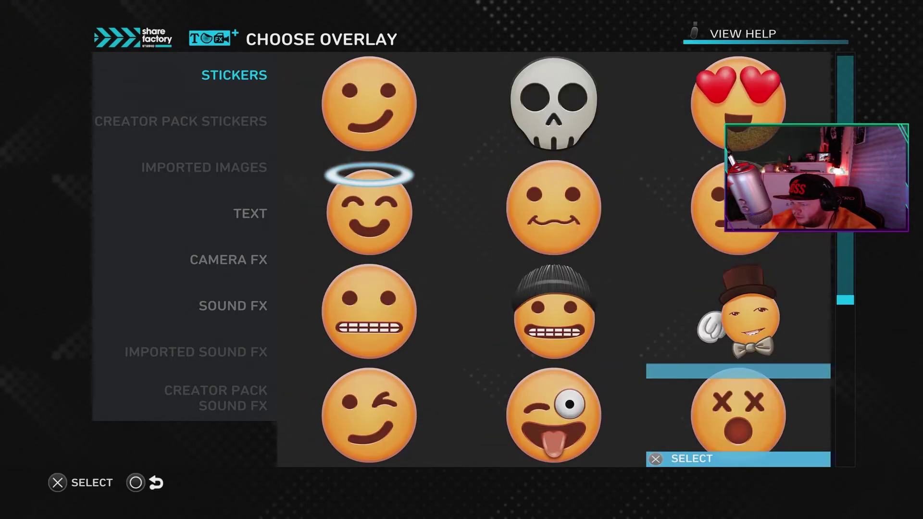
pyautogui.press('Down')
pyautogui.press('Down')
pyautogui.press('Down')
pyautogui.press('Left')
pyautogui.press('Down')
pyautogui.press('Down')
pyautogui.press('Down')
pyautogui.press('Down')
pyautogui.press('Down')
pyautogui.press('Down')
pyautogui.press('Down')
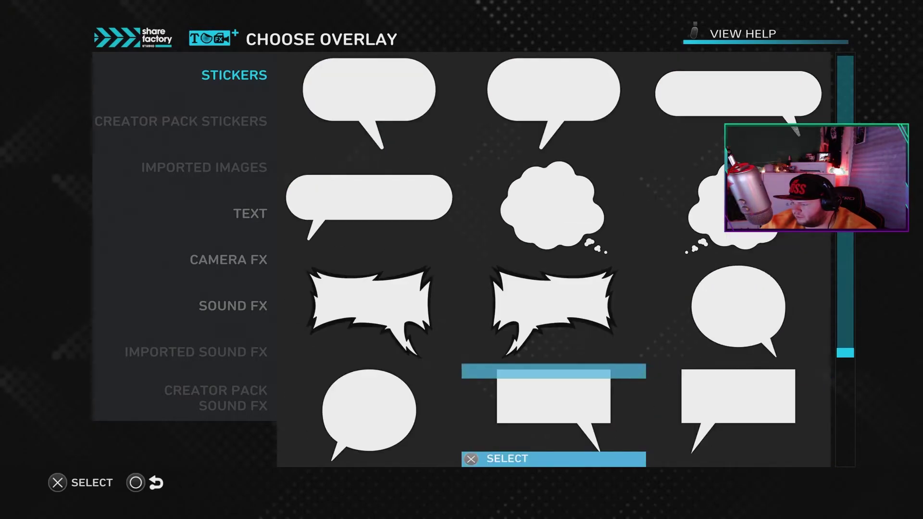
pyautogui.press('Down')
pyautogui.press('Down')
pyautogui.press('Down')
pyautogui.press('Down')
pyautogui.press('Down')
pyautogui.press('Down')
pyautogui.press('Down')
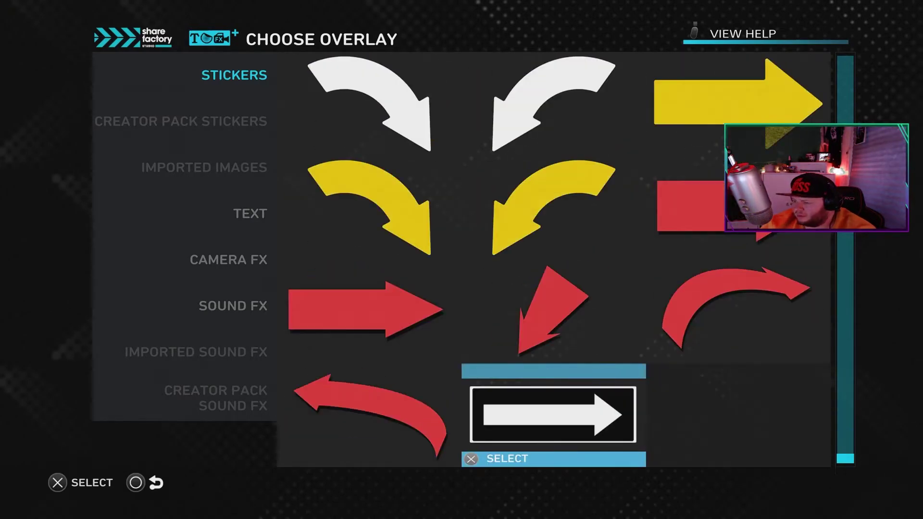
# Open the Camera FX overlay category and look through its effects.
pyautogui.press('Left')
pyautogui.press('Left')
pyautogui.press('Down')
pyautogui.press('Up')
pyautogui.press('Down')
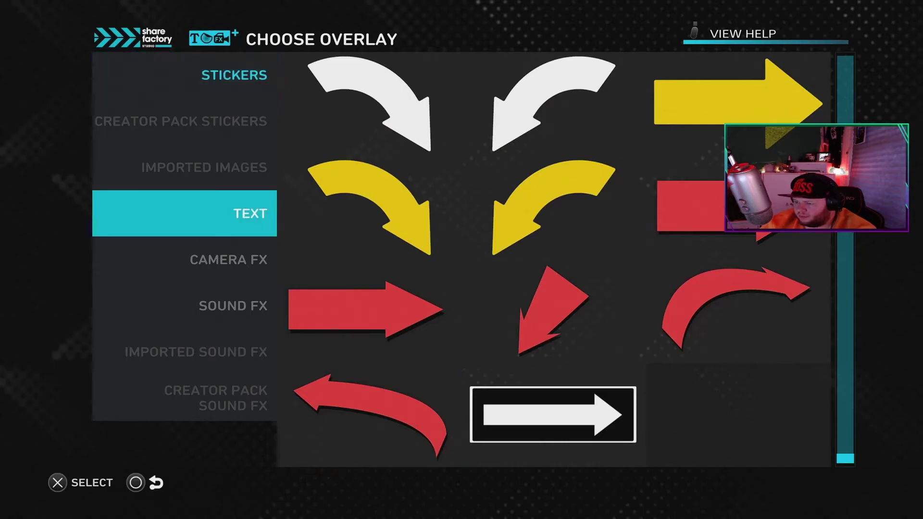
pyautogui.press('Down')
pyautogui.press('Down')
pyautogui.press('Up')
pyautogui.press('Right')
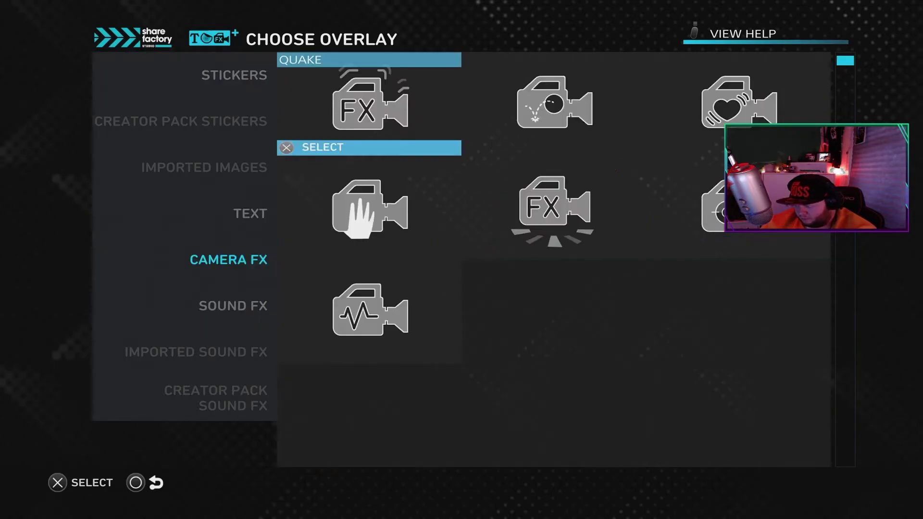
pyautogui.press('Right')
pyautogui.press('Down')
pyautogui.press('Right')
pyautogui.press('Left')
pyautogui.press('Left')
pyautogui.press('Left')
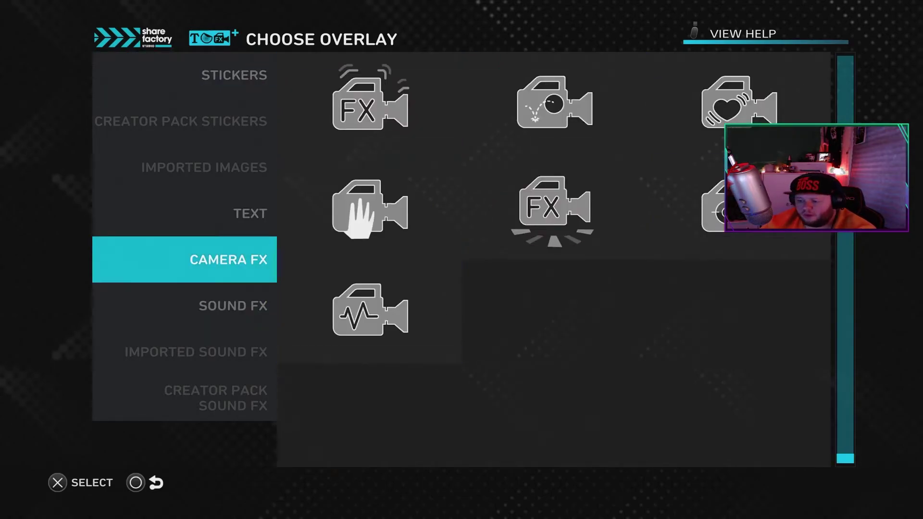
# Open the Sound FX overlay category and preview the A Few Moments Later V2 sound.
pyautogui.press('Down')
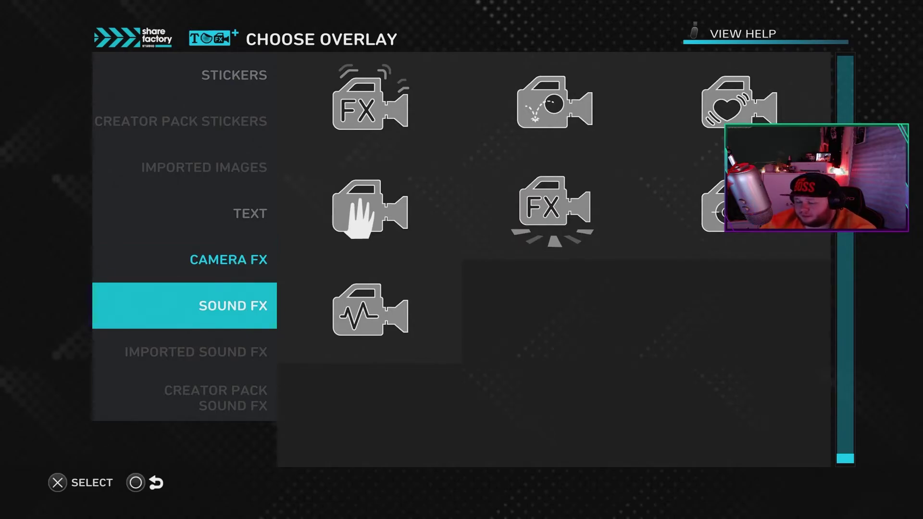
pyautogui.press('Right')
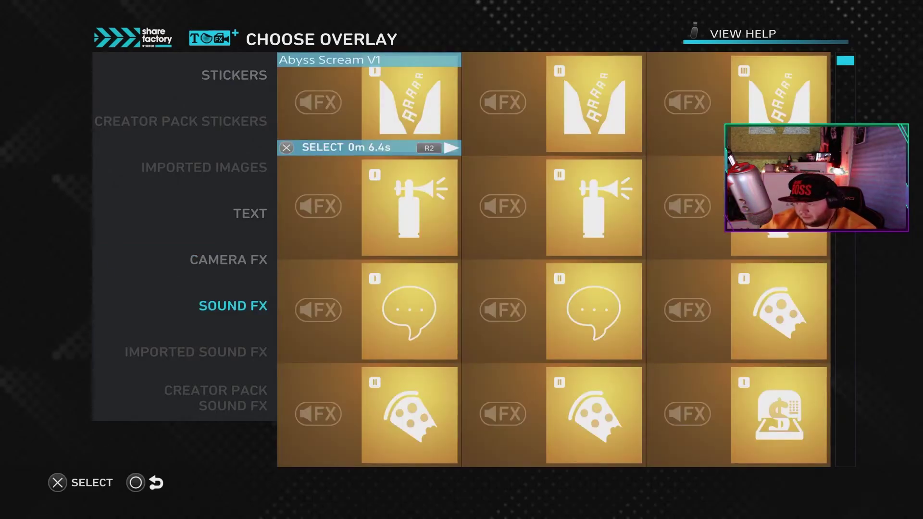
pyautogui.press('Right')
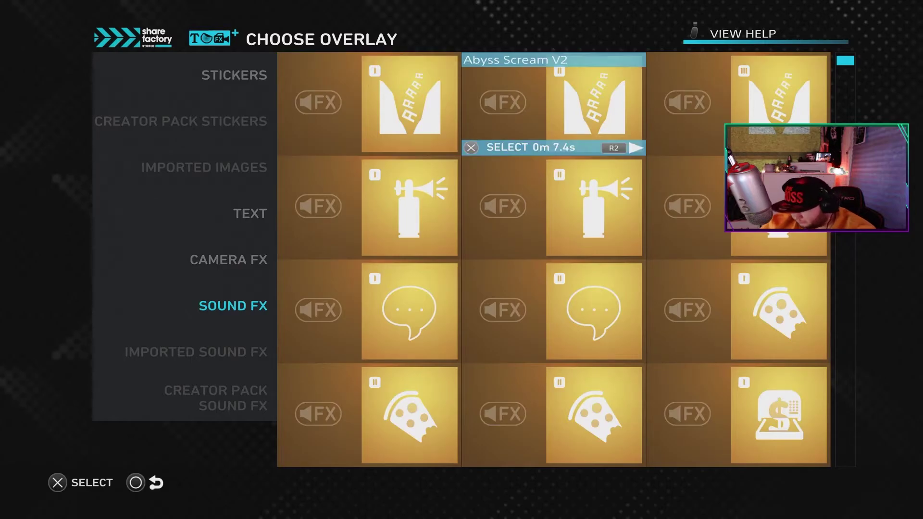
pyautogui.press('Down')
pyautogui.press('Down')
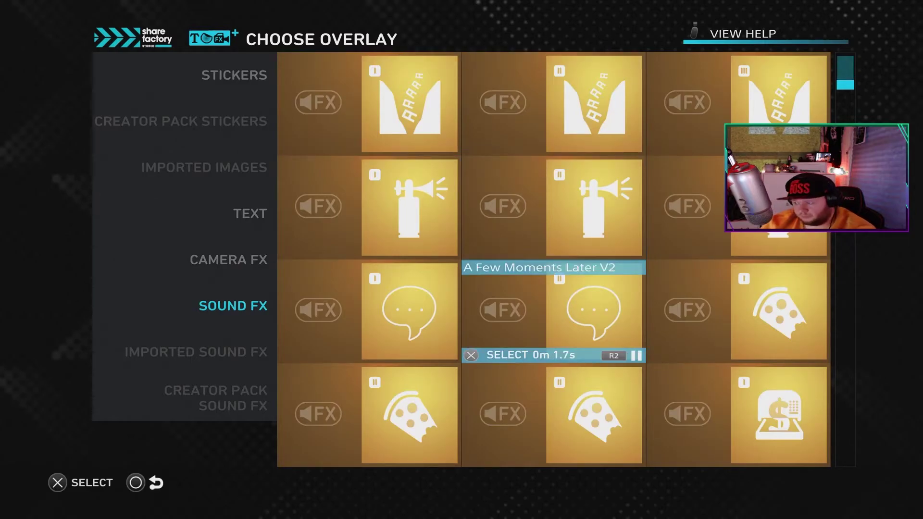
# Preview the A Few Moments Later V1, Crowd Cheering V2 and Get Jabaited V1 sound effects.
pyautogui.press('Up')
pyautogui.press('Down')
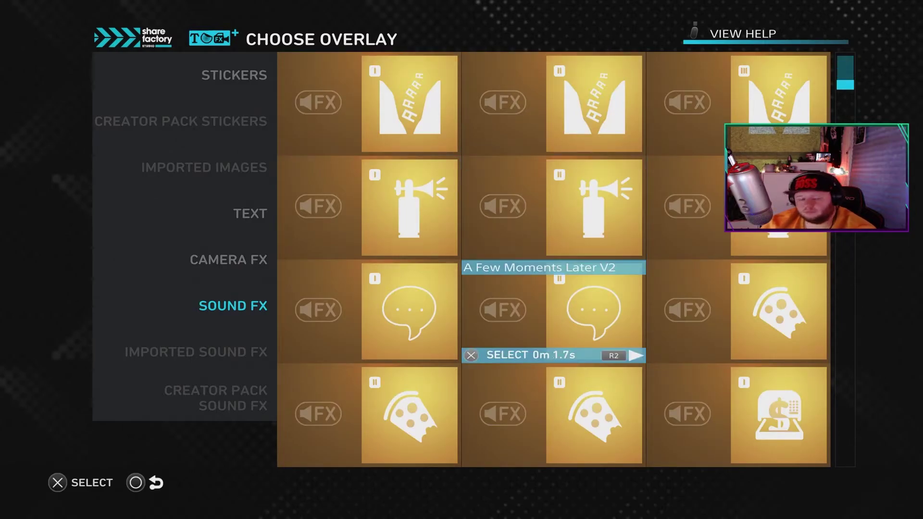
pyautogui.press('Left')
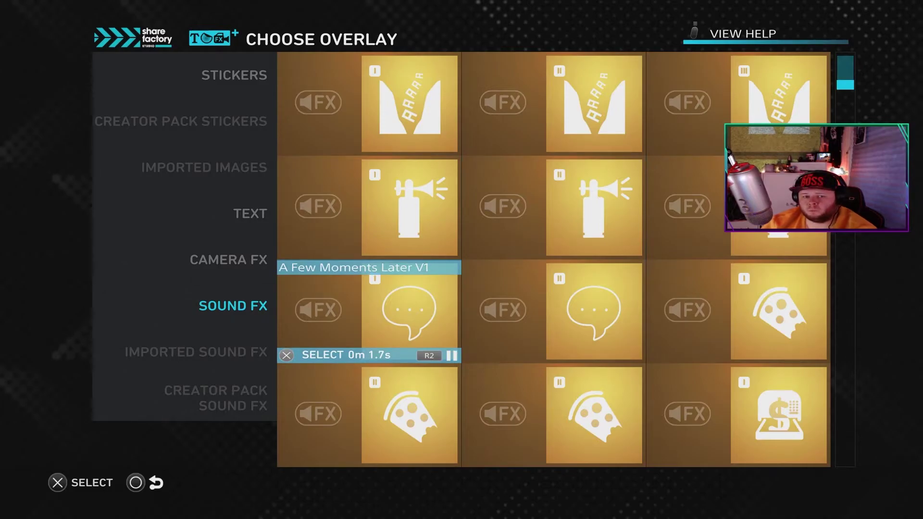
pyautogui.press('Right')
pyautogui.press('Right')
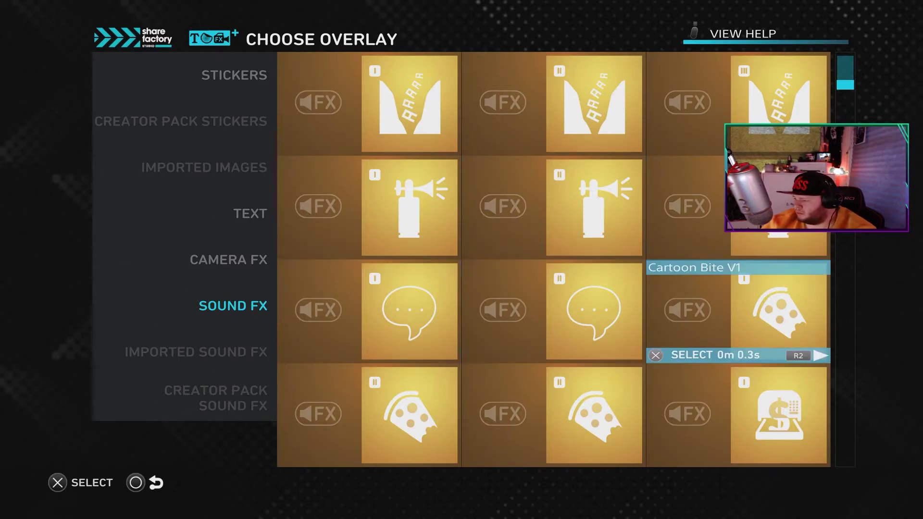
pyautogui.press('Down')
pyautogui.press('Down')
pyautogui.press('Down')
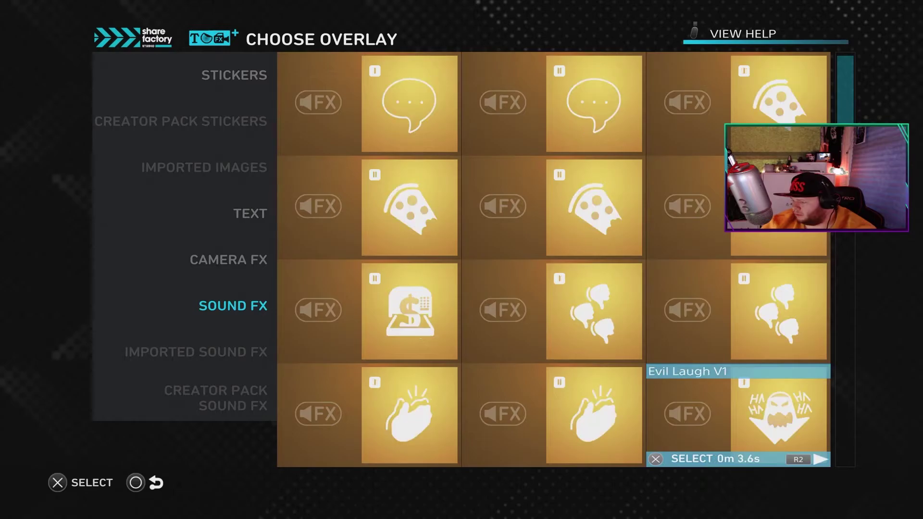
pyautogui.press('Left')
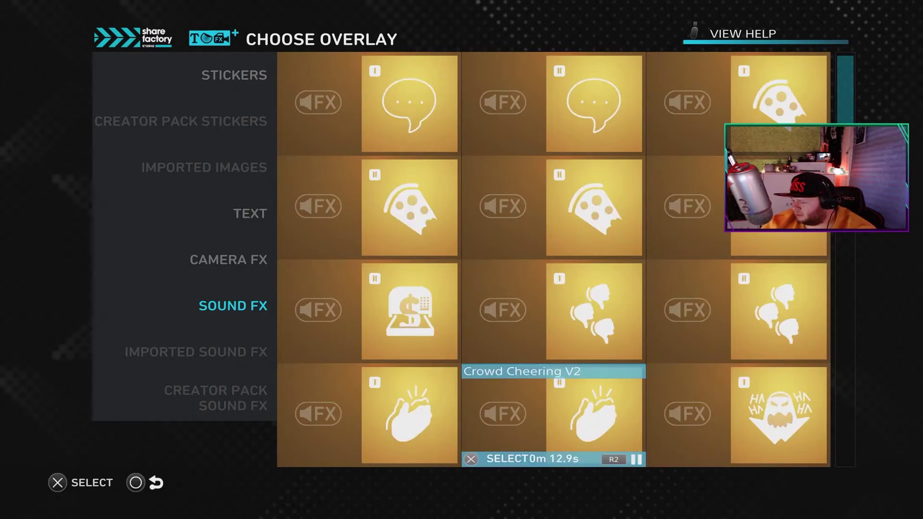
pyautogui.press('Down')
pyautogui.press('Down')
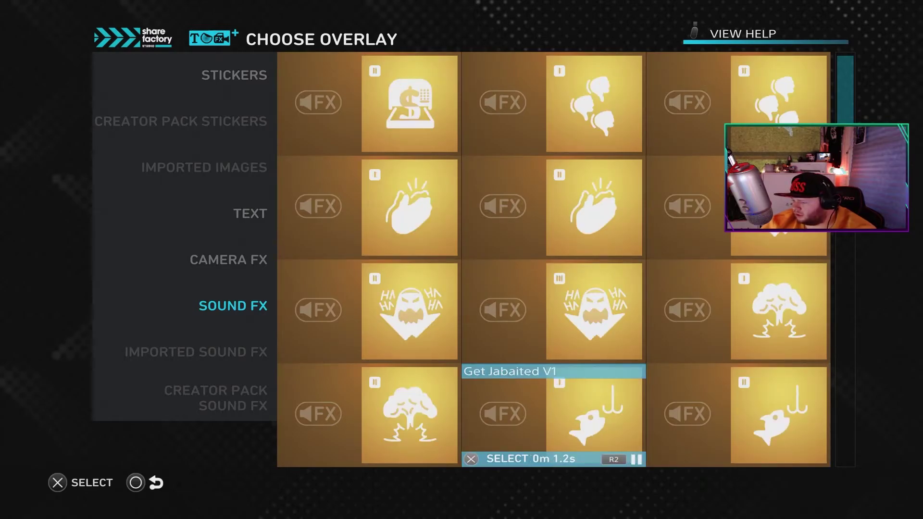
# Preview the Guitar Lick V1, Guitar Lick V3 and Heavenly Choir V2 sound effects.
pyautogui.press('Right')
pyautogui.press('Down')
pyautogui.press('Down')
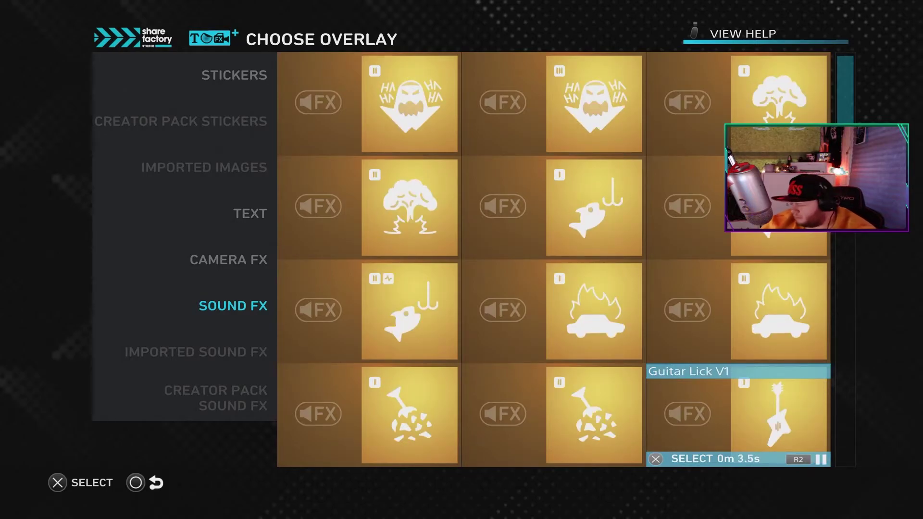
pyautogui.press('Left')
pyautogui.press('Down')
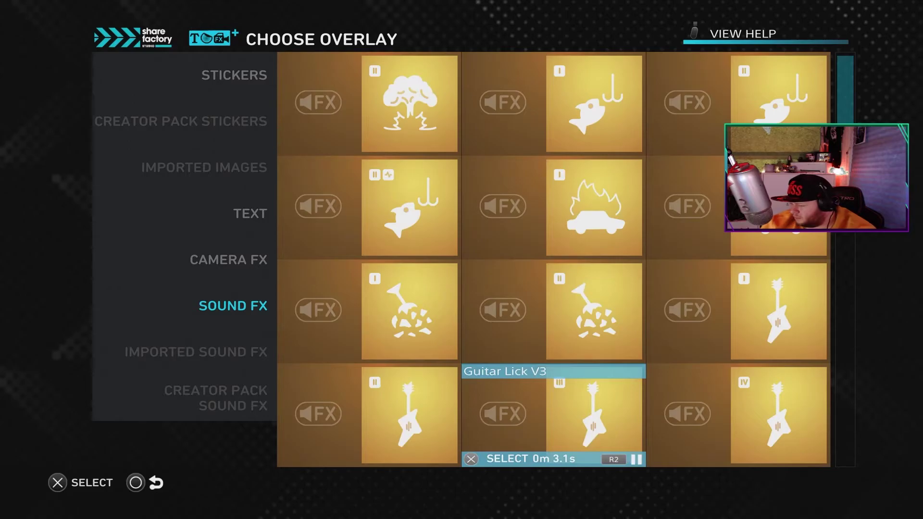
pyautogui.press('Down')
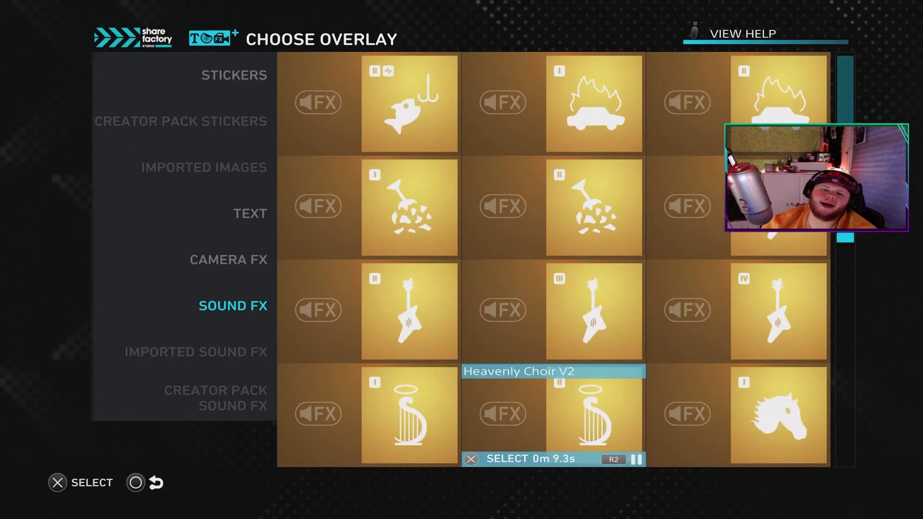
# Preview both versions, V1 and V2, of the It Was At This Moment sound effect.
pyautogui.press('Down')
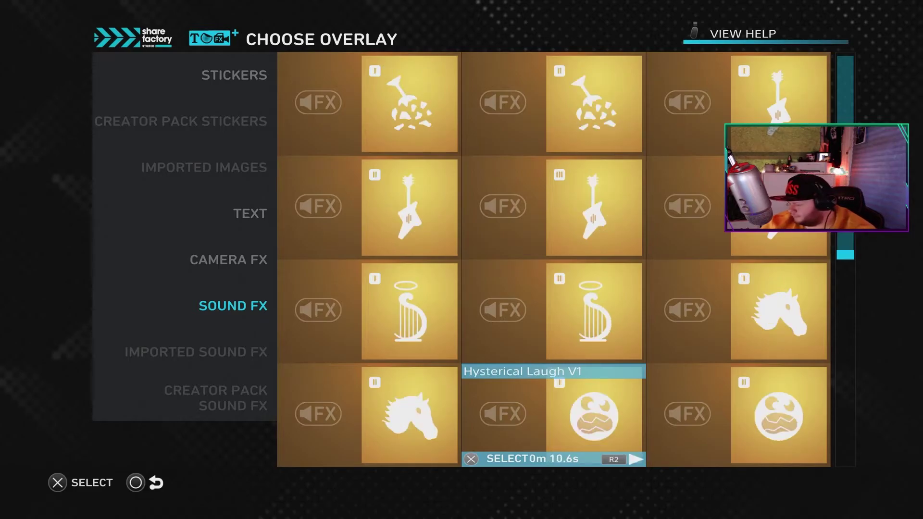
pyautogui.press('Down')
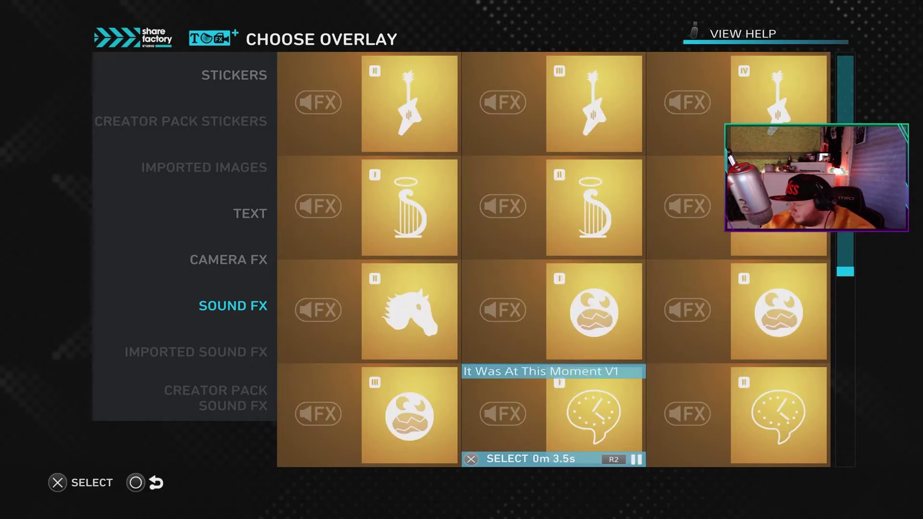
pyautogui.press('Right')
pyautogui.press('Left')
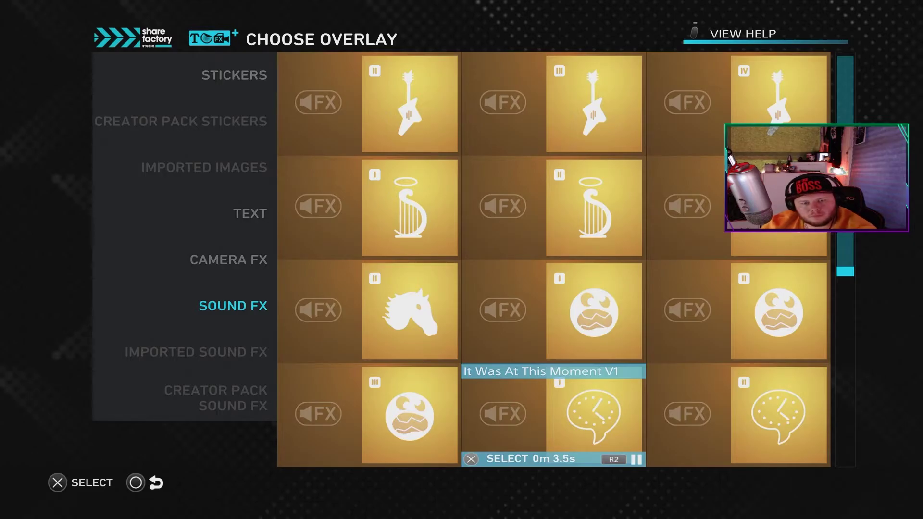
pyautogui.press('Right')
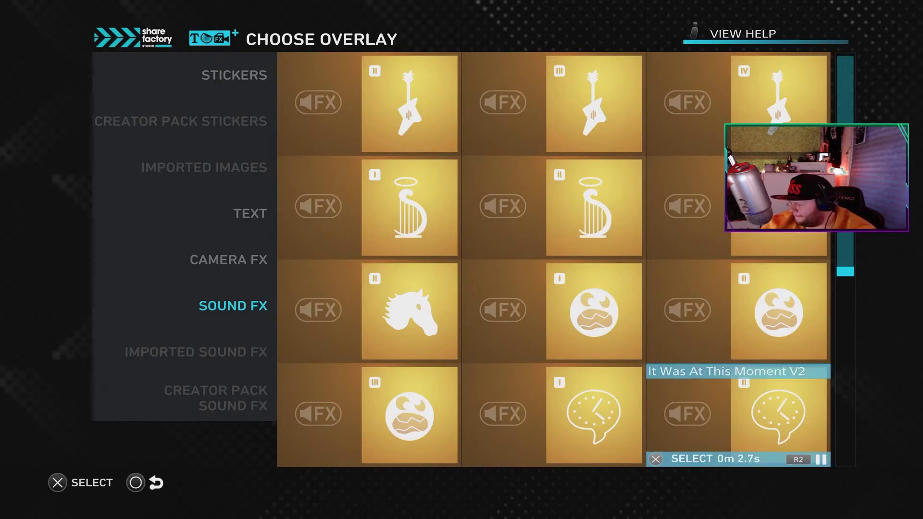
# Preview the Ya Yeet V2, Yeet V2, Yolooo V3 and Yolooo V1 sounds, and return to the timeline without adding an overlay.
pyautogui.press('Down')
pyautogui.press('Down')
pyautogui.press('Down')
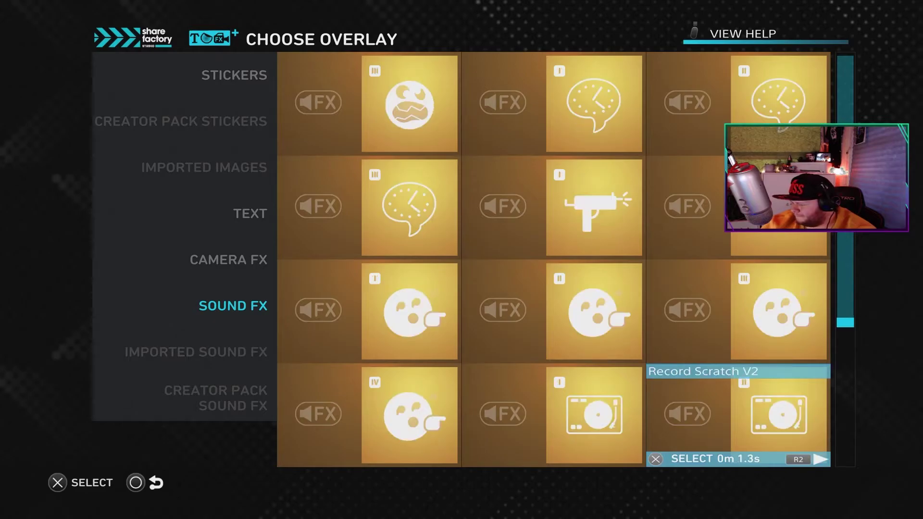
pyautogui.press('Down')
pyautogui.press('Down')
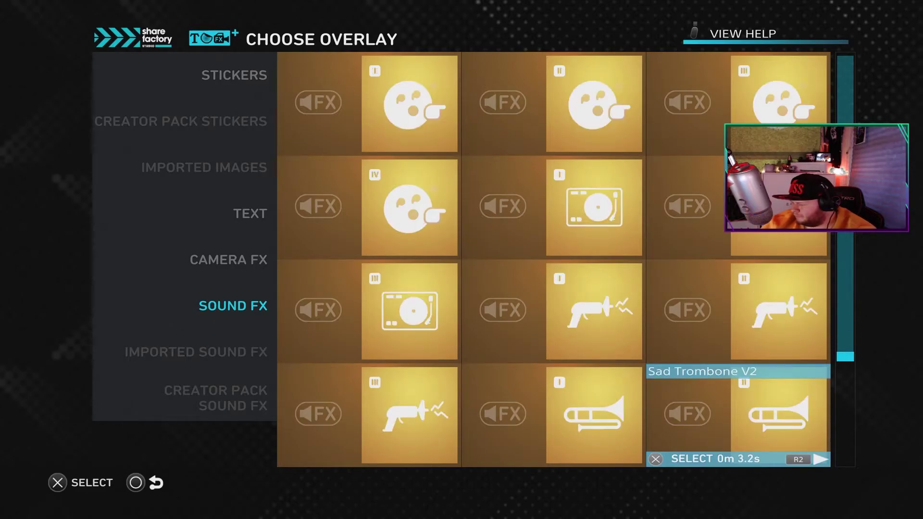
pyautogui.press('Down')
pyautogui.press('Down')
pyautogui.press('Down')
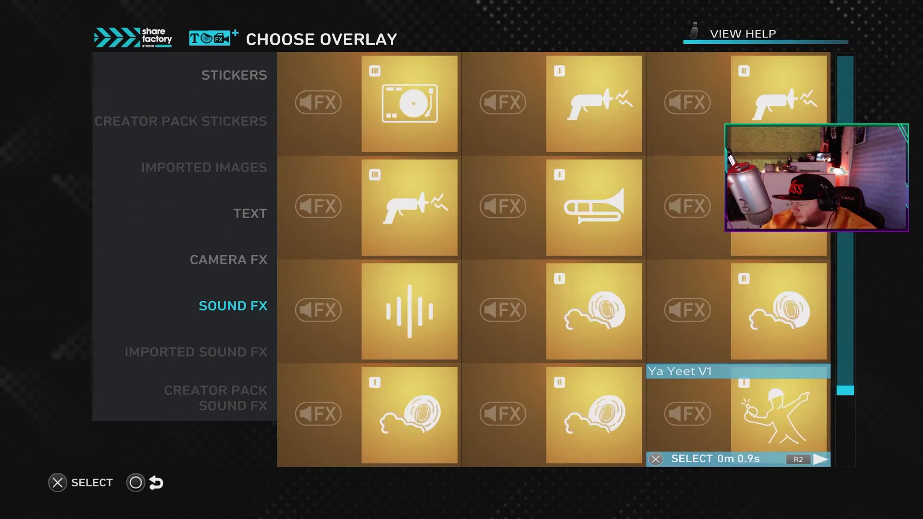
pyautogui.press('Left')
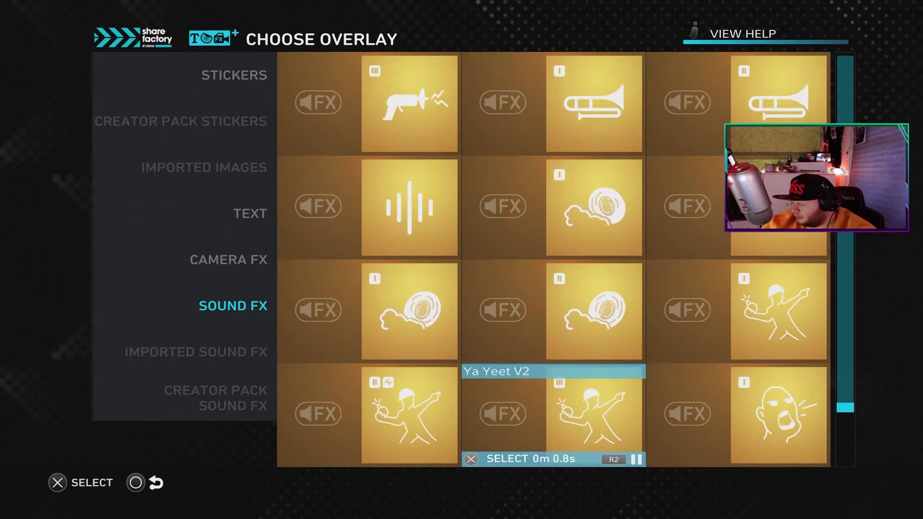
pyautogui.press('Down')
pyautogui.press('Down')
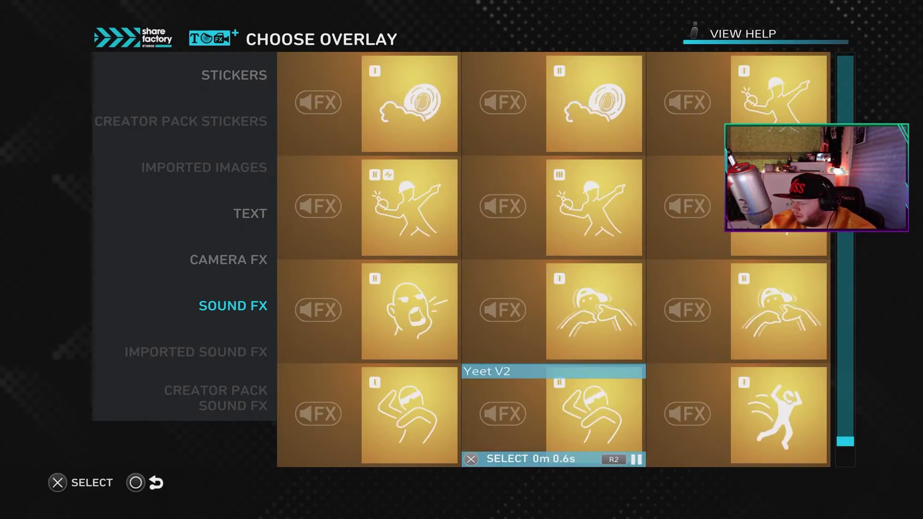
pyautogui.press('Down')
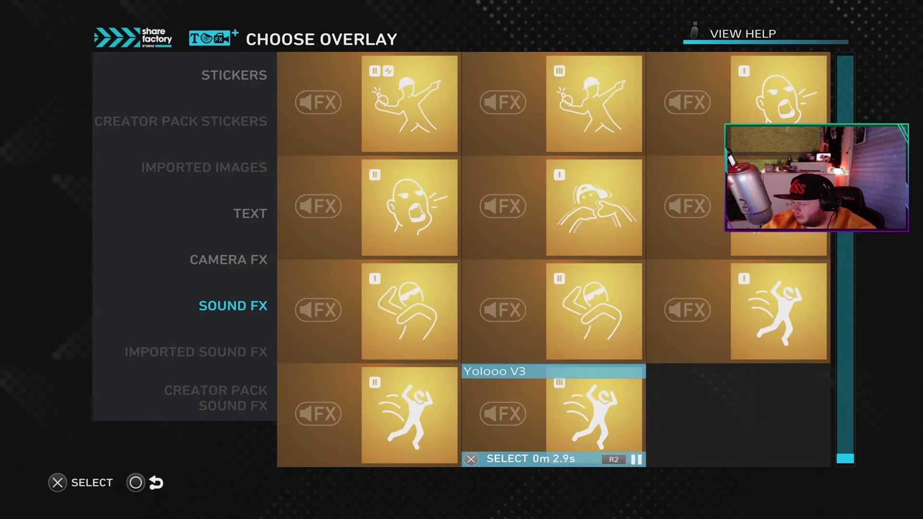
pyautogui.press('Right')
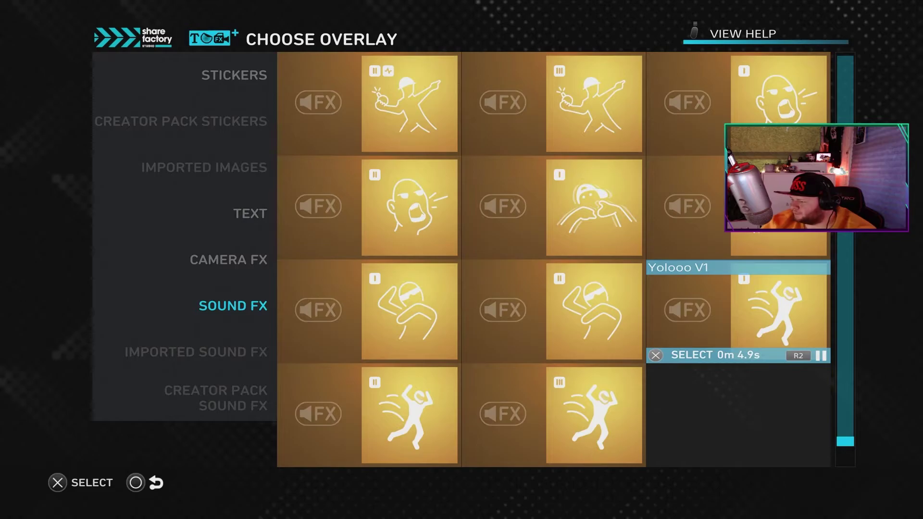
pyautogui.press('Return')
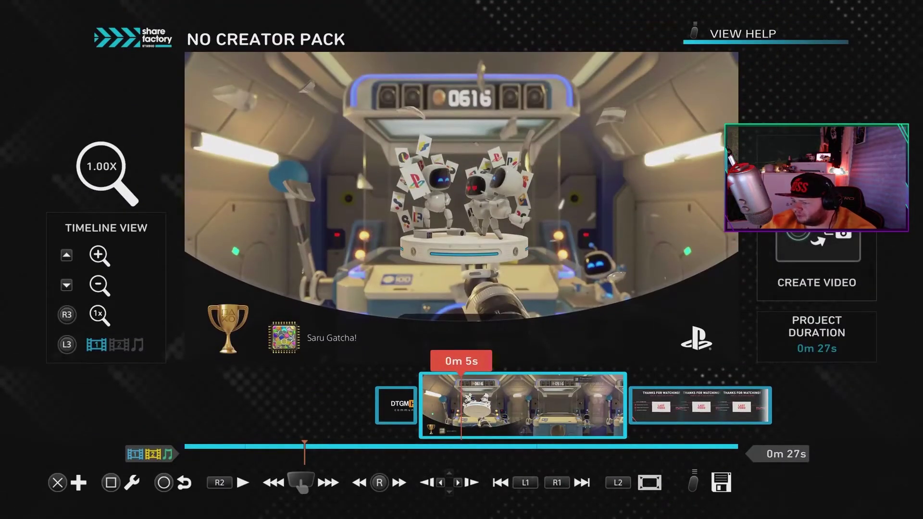
# Play the intro clip in full screen from the start of the timeline and pause it partway through.
pyautogui.press('Left')
pyautogui.press('f')
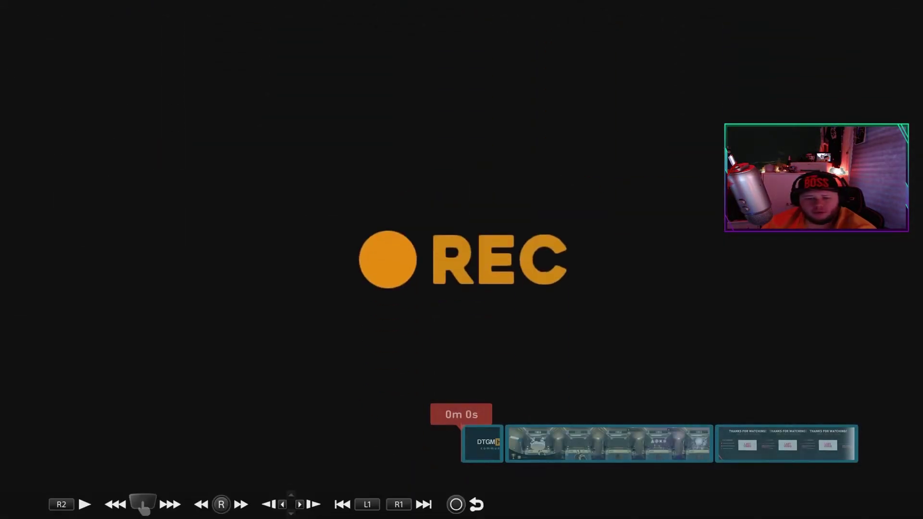
pyautogui.press('space')
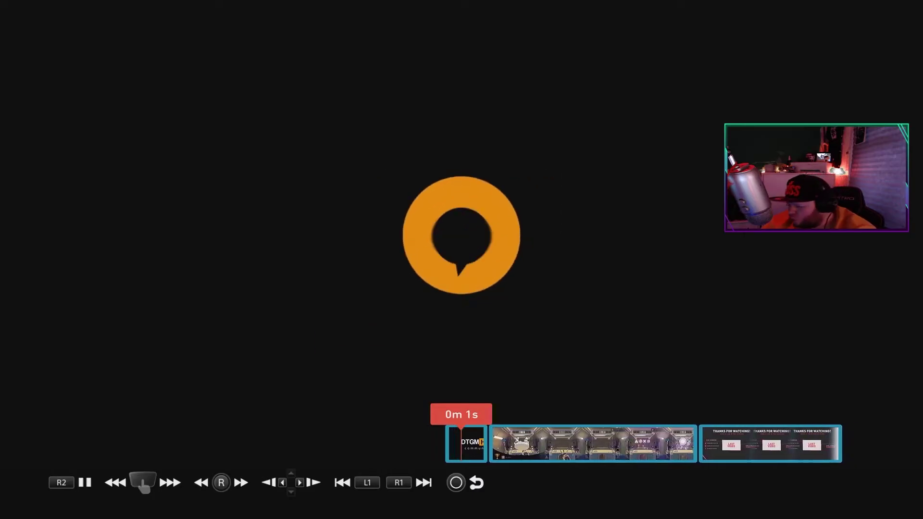
pyautogui.press('space')
# Start adding a transition at the intro clip, opening the collection of cinematic transitions.
pyautogui.press('Return')
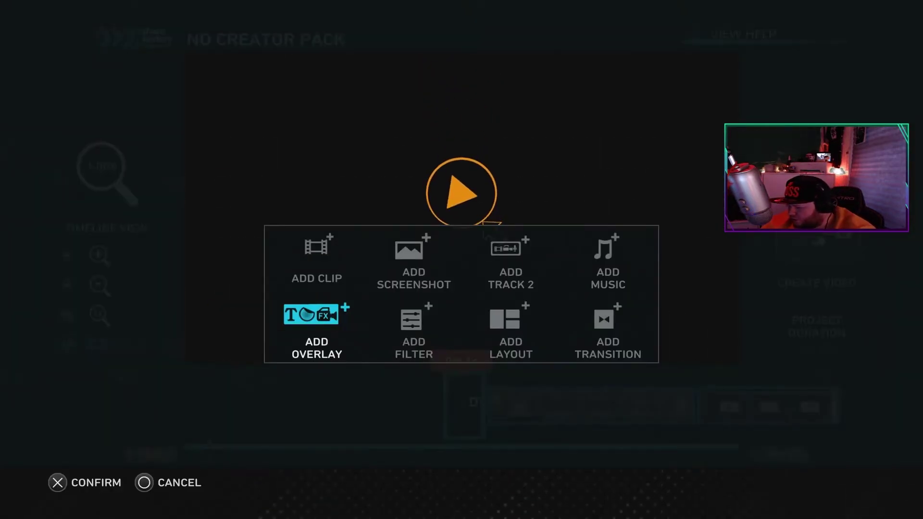
pyautogui.press('Right')
pyautogui.press('Right')
pyautogui.press('Right')
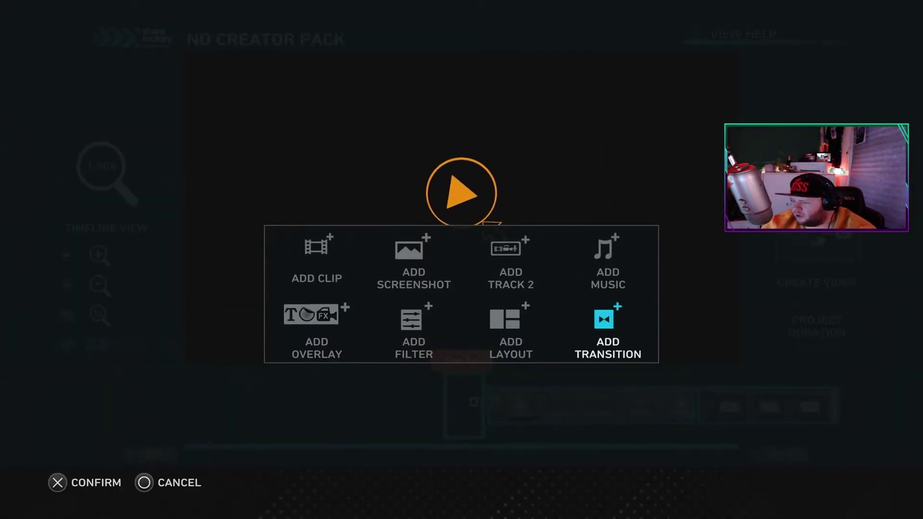
pyautogui.press('Return')
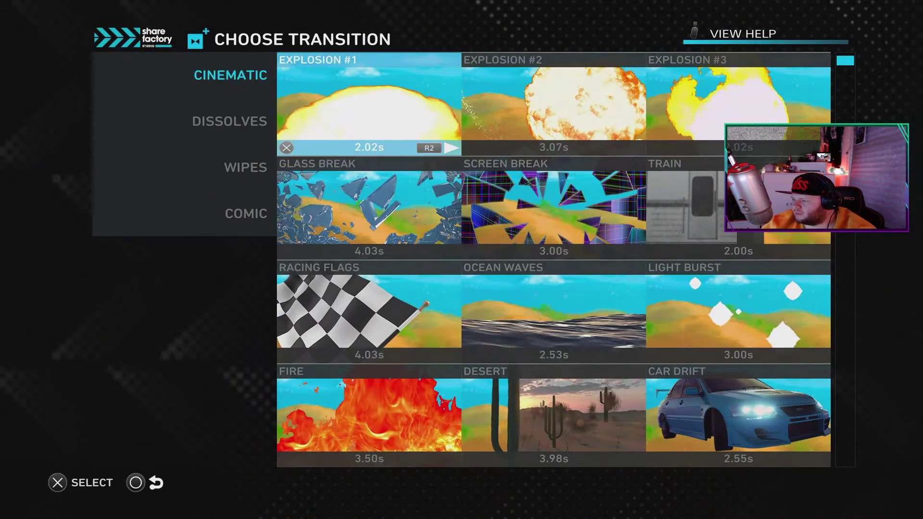
# Preview the Desert, Car Drift, Ocean Waves, Train and Light Burst cinematic transitions.
pyautogui.press('Right')
pyautogui.press('Down')
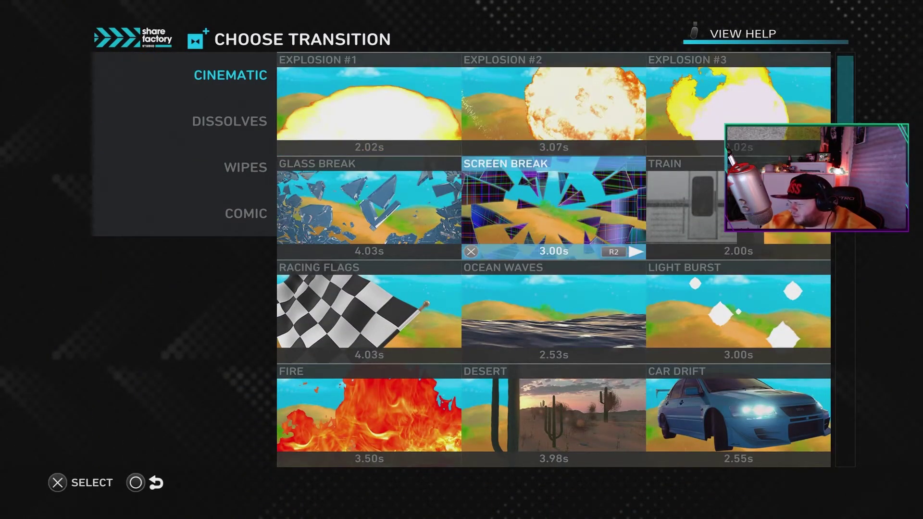
pyautogui.press('Down')
pyautogui.press('Down')
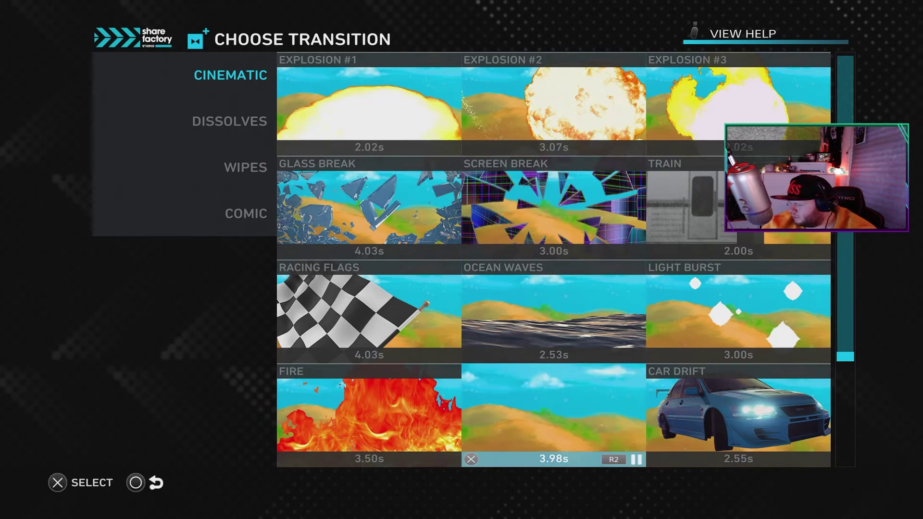
pyautogui.press('Right')
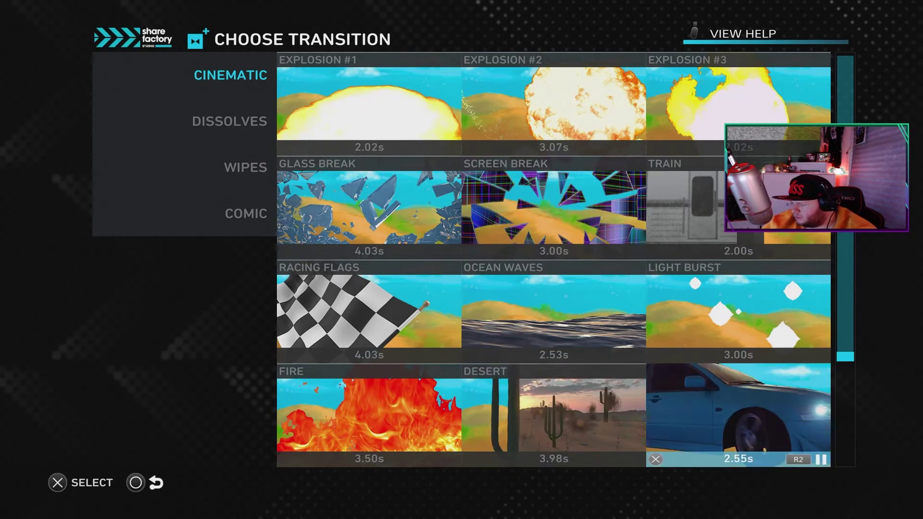
pyautogui.press('Left')
pyautogui.press('Up')
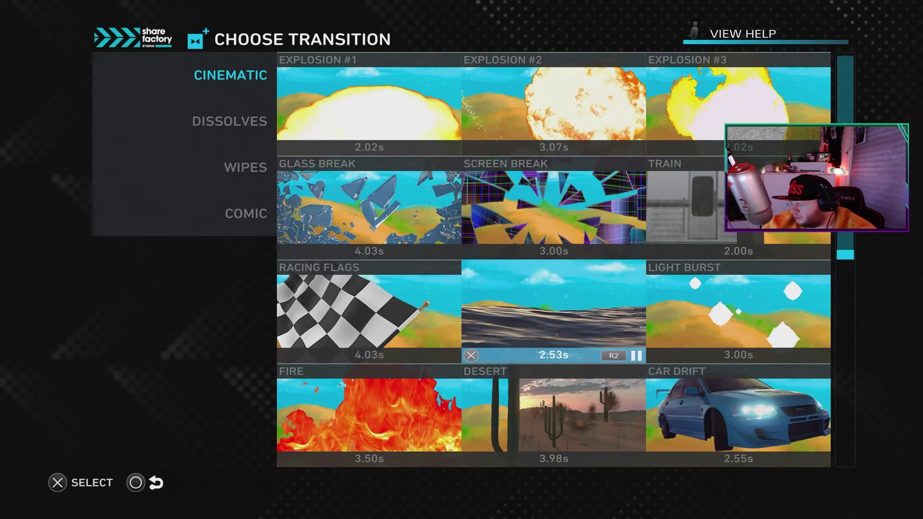
pyautogui.press('Right')
pyautogui.press('Up')
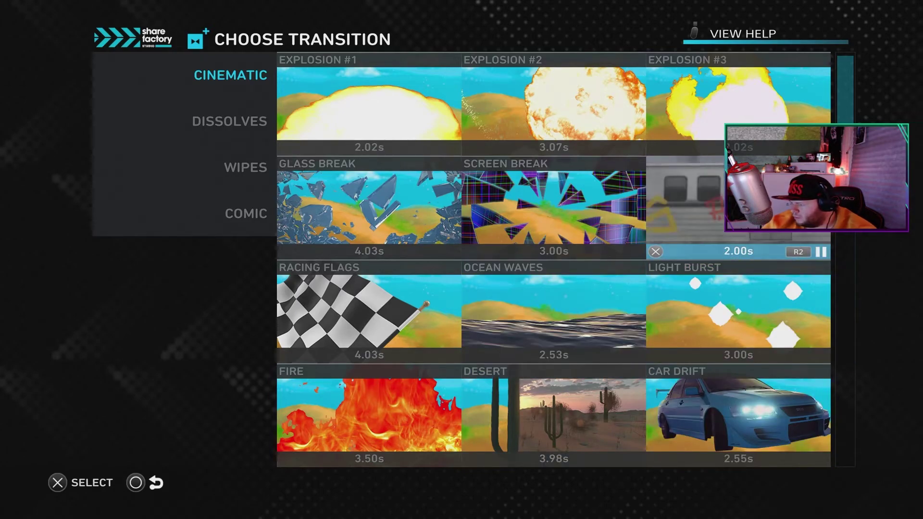
pyautogui.press('Down')
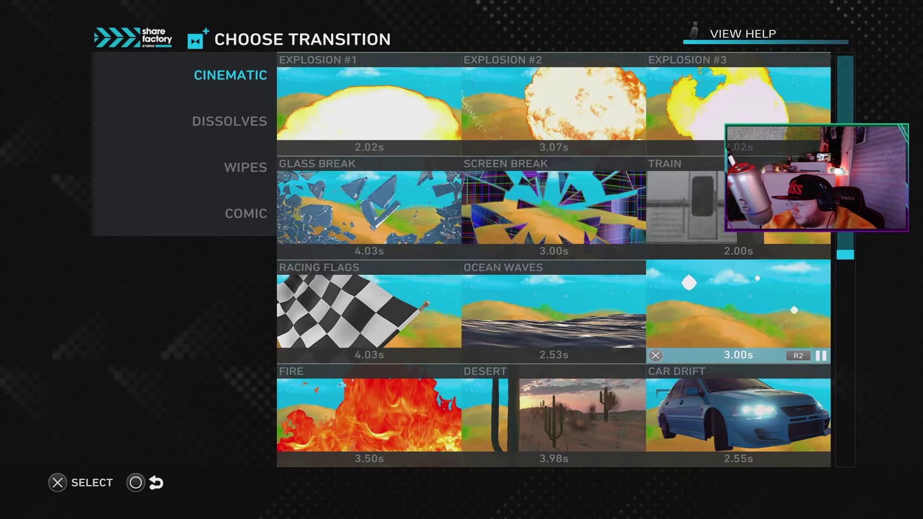
# Preview the Balloons, Audio Equalizer and Fly-By transitions at the end of the cinematic collection.
pyautogui.press('Left')
pyautogui.press('Left')
pyautogui.press('Down')
pyautogui.press('Down')
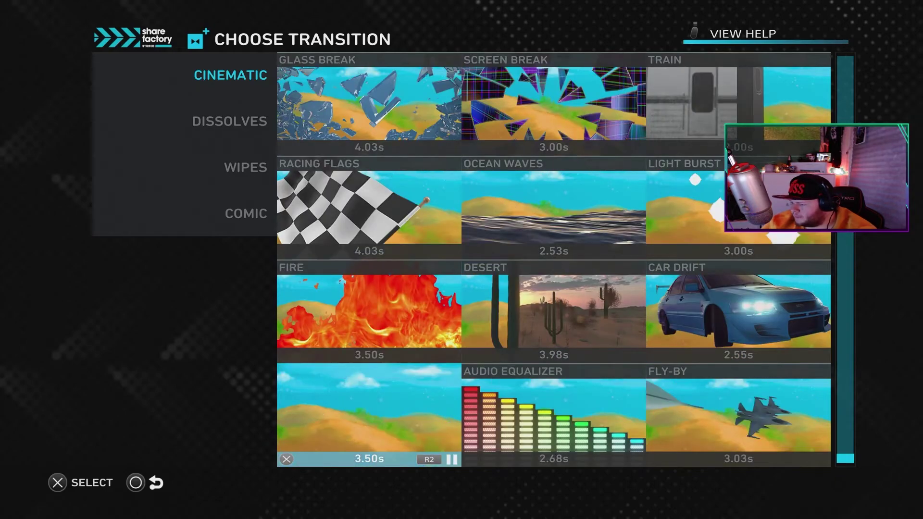
pyautogui.press('Right')
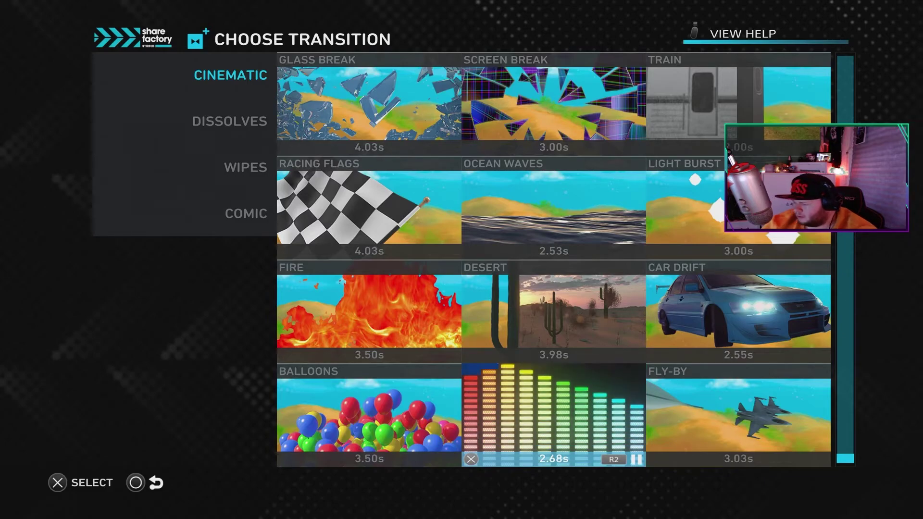
pyautogui.press('Right')
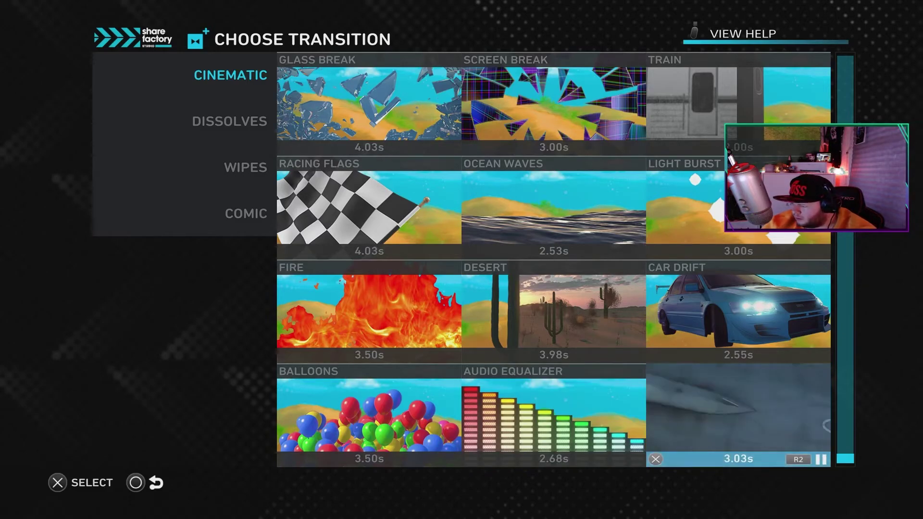
# Try to add a transition from the dissolves collection at the intro clip.
pyautogui.press('Left')
pyautogui.press('Left')
pyautogui.press('Left')
pyautogui.press('Down')
pyautogui.press('Right')
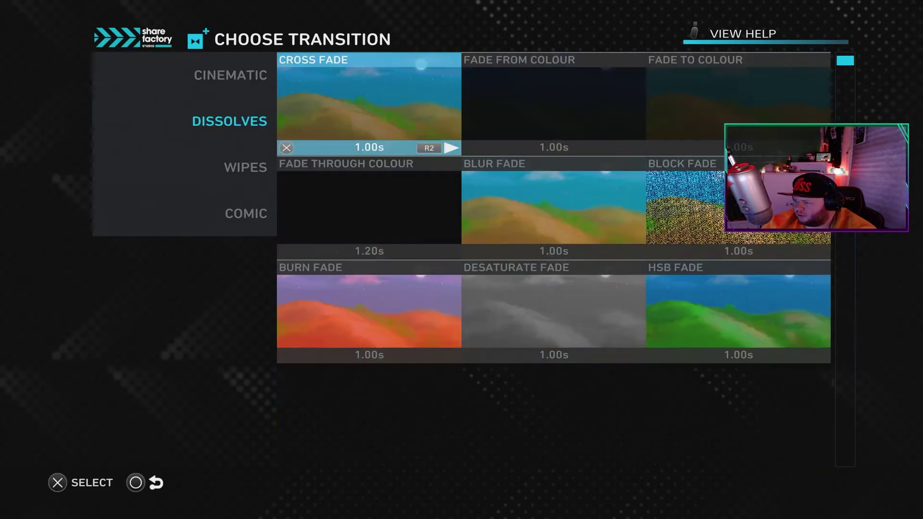
pyautogui.press('Down')
pyautogui.press('Return')
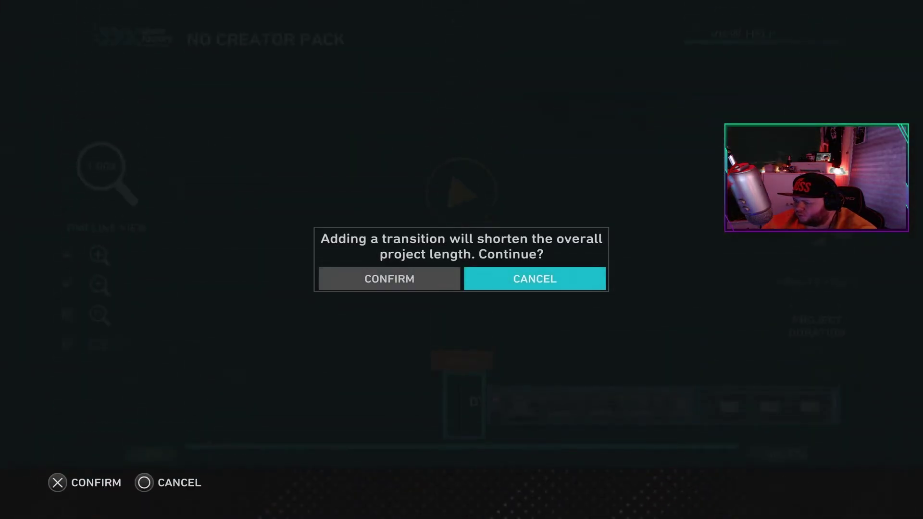
pyautogui.press('Return')
# Start adding a transition at the intro clip again and browse the wipes and comic collections.
pyautogui.press('Return')
pyautogui.press('Return')
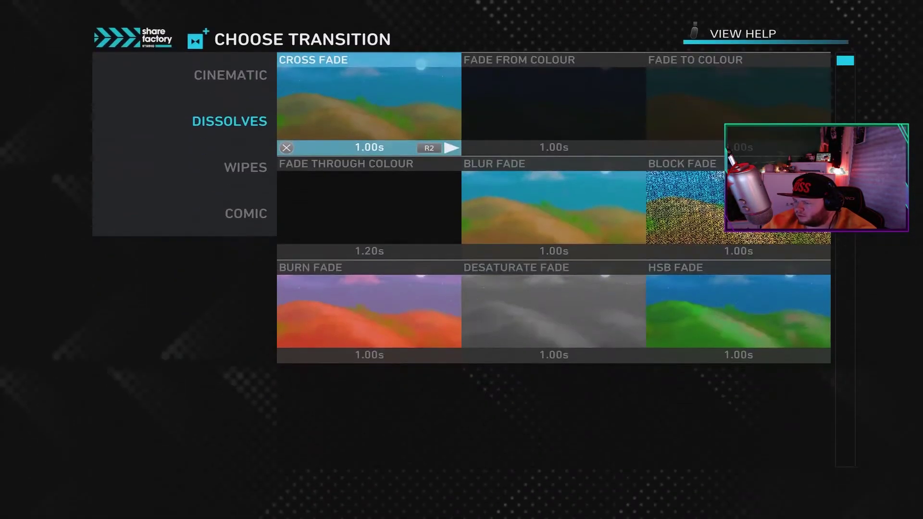
pyautogui.press('Down')
pyautogui.press('Right')
pyautogui.press('Down')
pyautogui.press('Up')
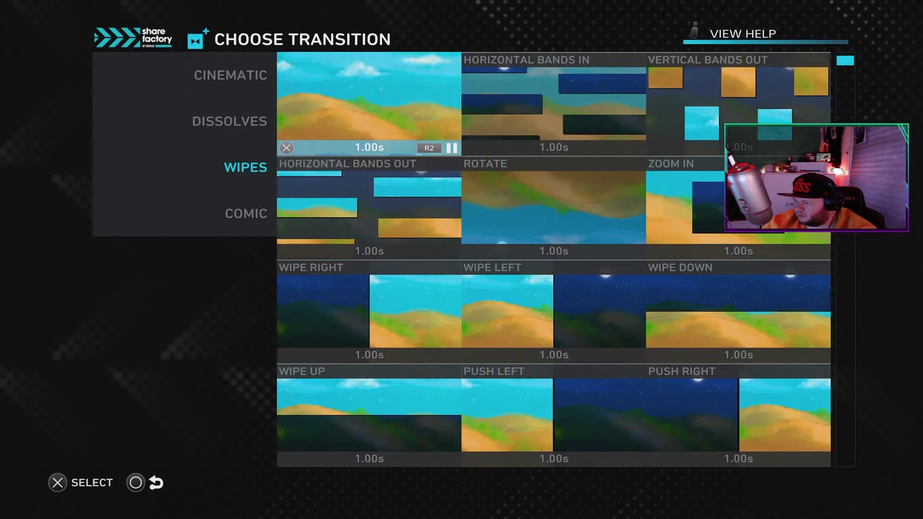
pyautogui.press('Down')
pyautogui.press('Left')
pyautogui.press('Down')
pyautogui.press('Right')
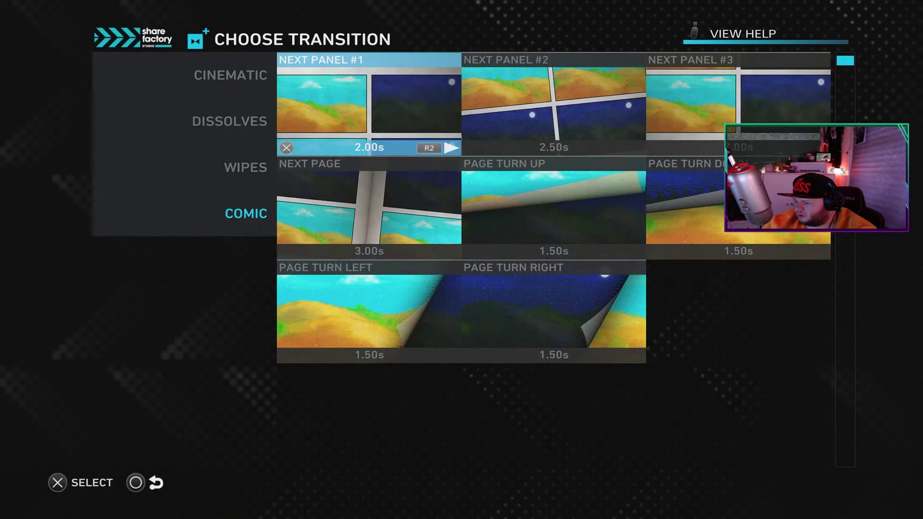
# Go back to the dissolves collection and add a Cross Fade between the intro and gameplay clips.
pyautogui.press('Left')
pyautogui.press('Up')
pyautogui.press('Up')
pyautogui.press('Right')
pyautogui.press('Right')
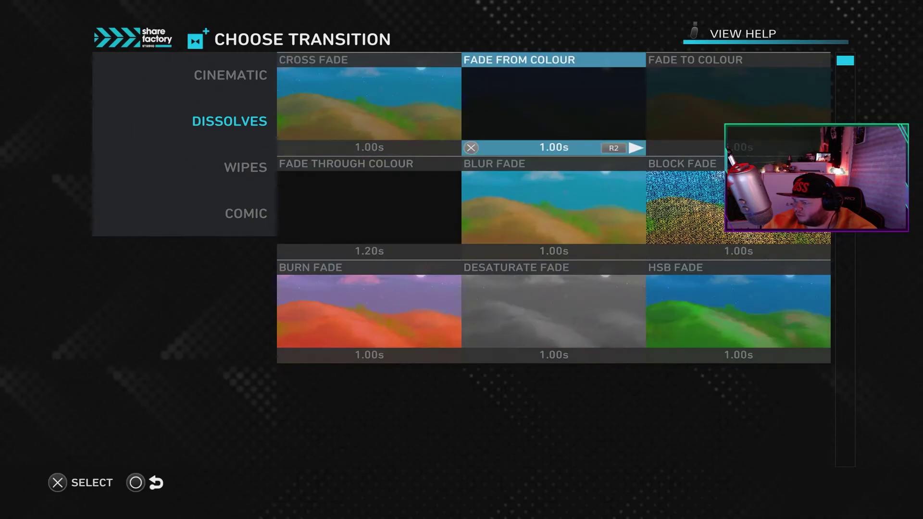
pyautogui.press('Right')
pyautogui.press('Down')
pyautogui.press('Up')
pyautogui.press('Left')
pyautogui.press('Left')
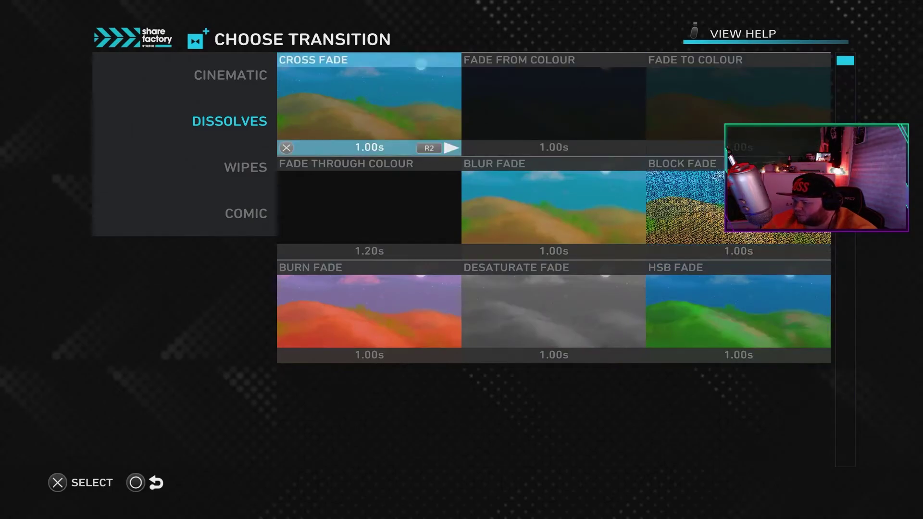
pyautogui.press('Return')
pyautogui.press('Left')
pyautogui.press('Return')
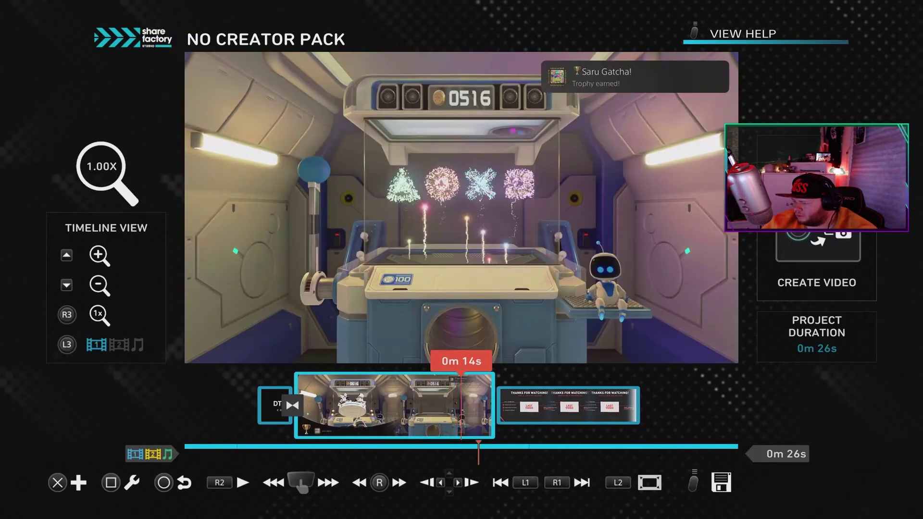
# Add a Cross Fade between the gameplay and outro clips.
pyautogui.press('Return')
pyautogui.press('Return')
pyautogui.press('Return')
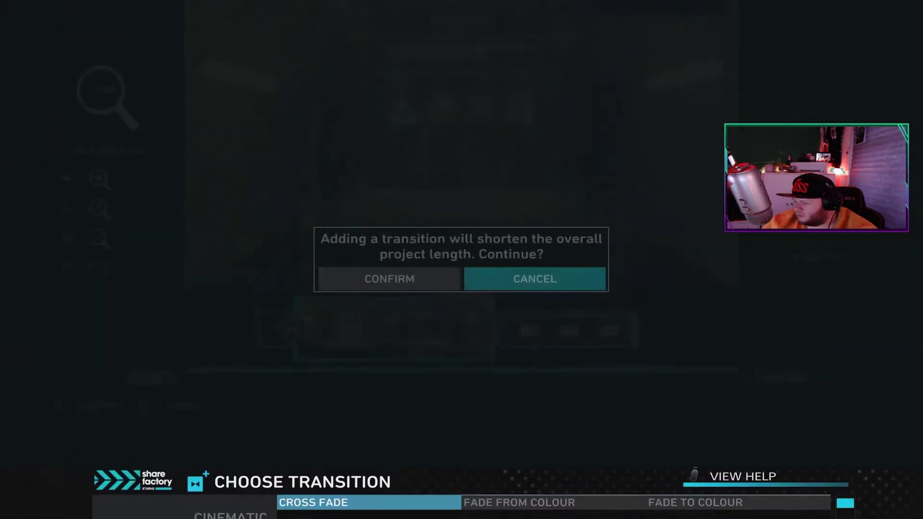
pyautogui.press('Left')
pyautogui.press('Return')
# Play the start of the video in full screen to check the first transition, then leave full screen.
pyautogui.press('Left')
pyautogui.press('f')
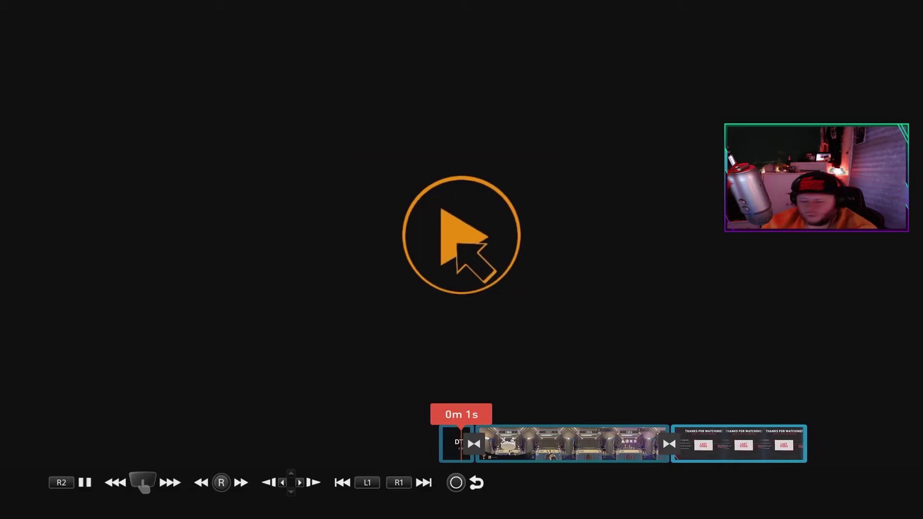
pyautogui.press('Escape')
pyautogui.press('Return')
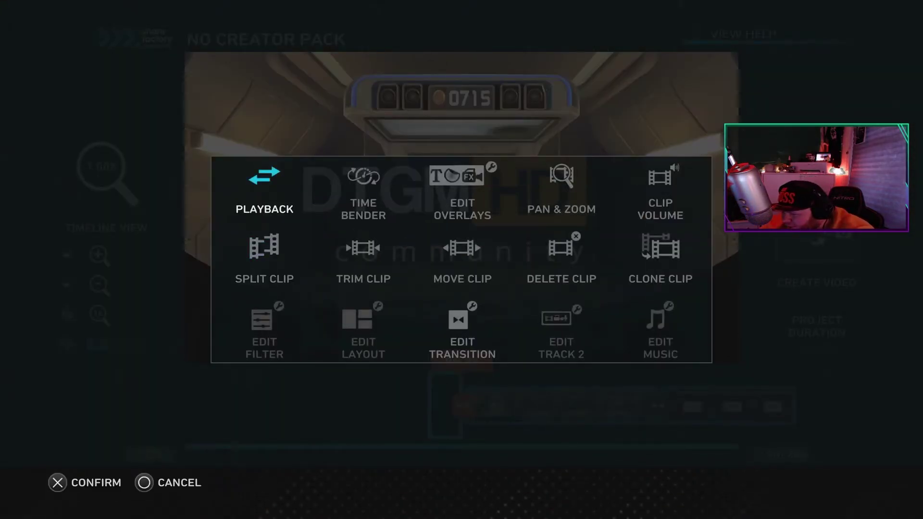
pyautogui.press('Return')
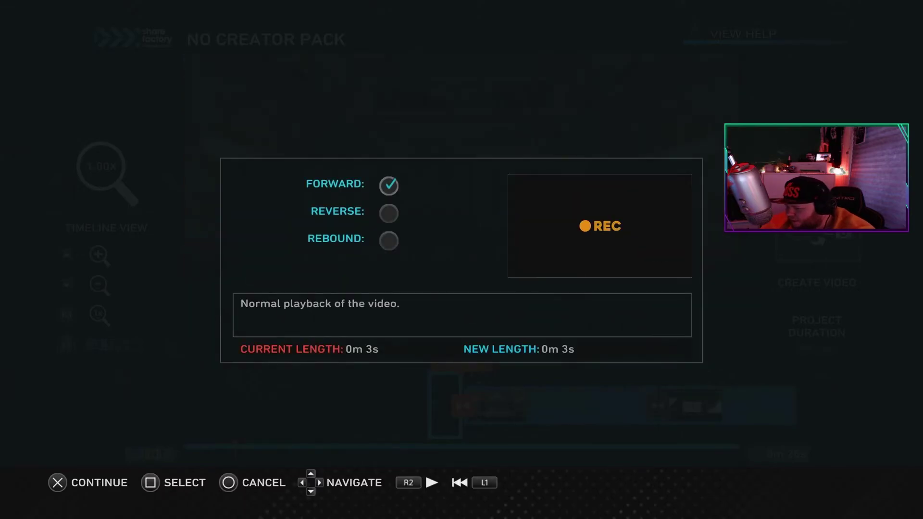
pyautogui.press('Escape')
pyautogui.press('Right')
pyautogui.press('Right')
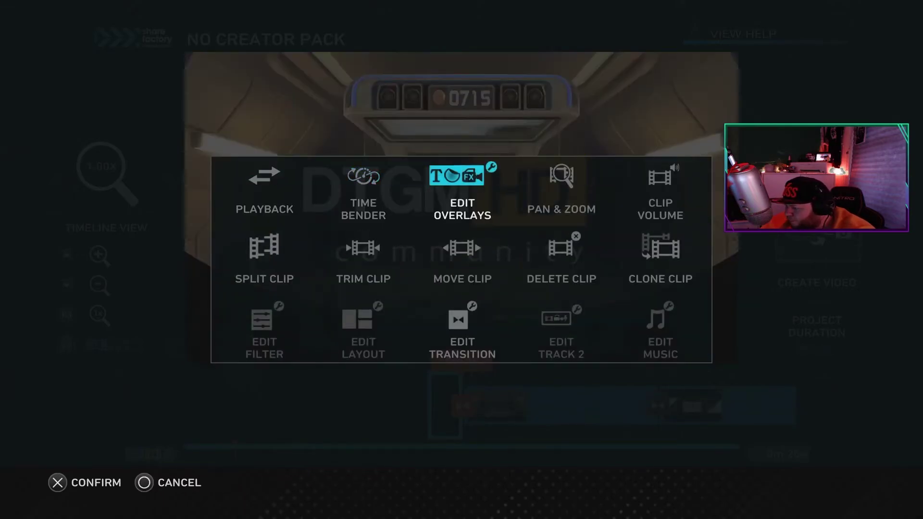
pyautogui.press('Return')
pyautogui.press('Escape')
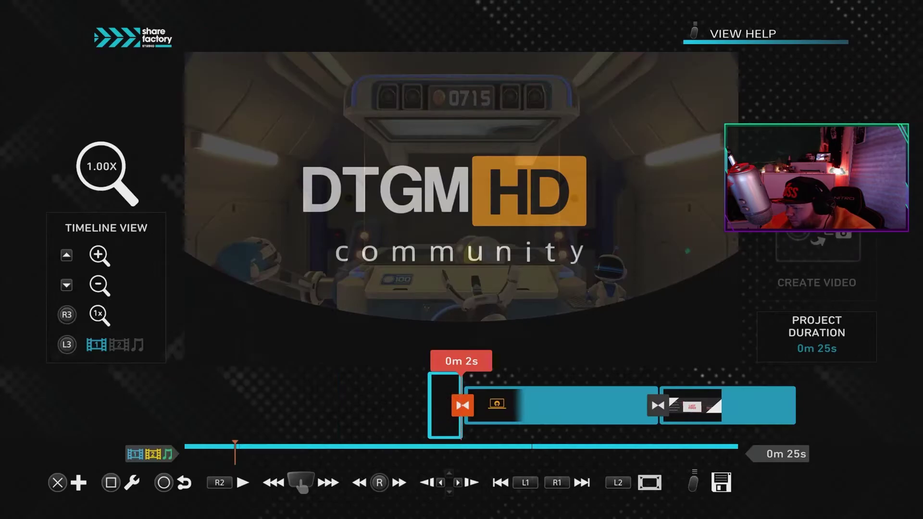
# Try to replace the transition after the intro clip with the cinematic Fly-By transition.
pyautogui.press('Return')
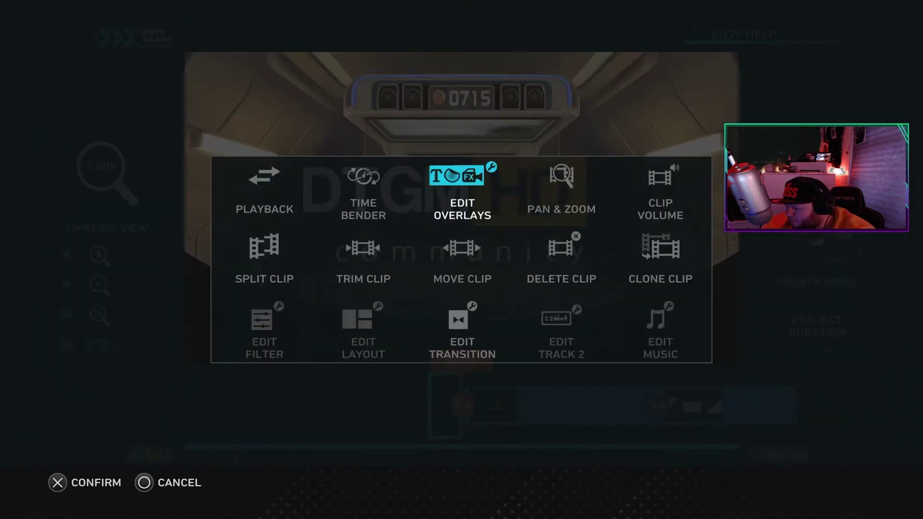
pyautogui.press('Down')
pyautogui.press('Down')
pyautogui.press('Return')
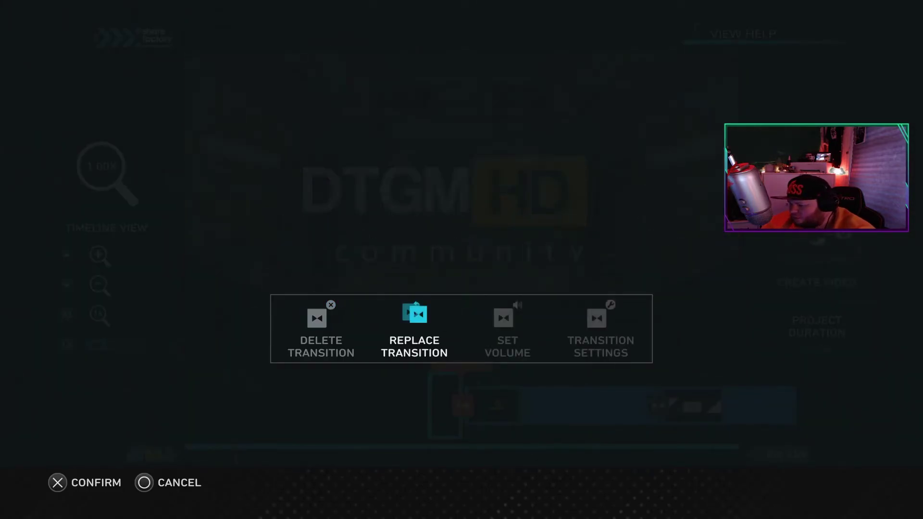
pyautogui.press('Return')
pyautogui.press('Left')
pyautogui.press('Up')
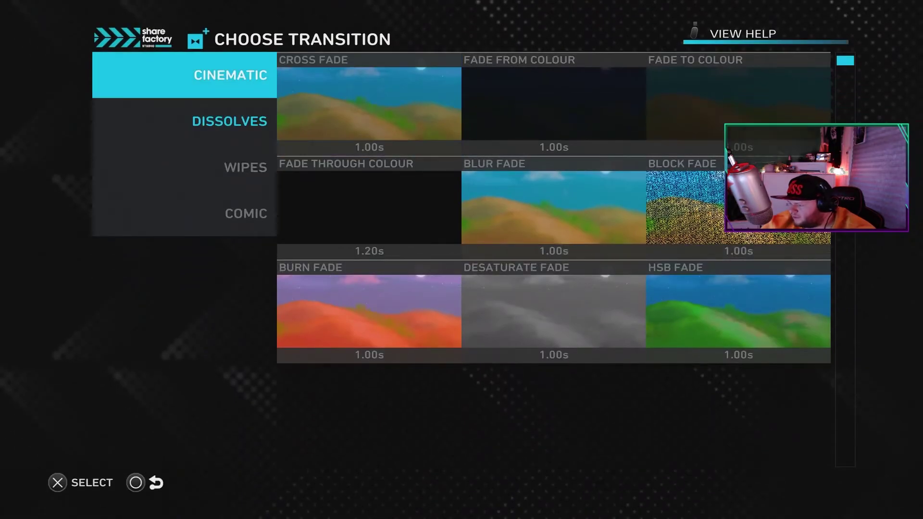
pyautogui.press('Right')
pyautogui.press('Right')
pyautogui.press('Down')
pyautogui.press('Down')
pyautogui.press('Down')
pyautogui.press('Down')
pyautogui.press('Right')
pyautogui.press('Return')
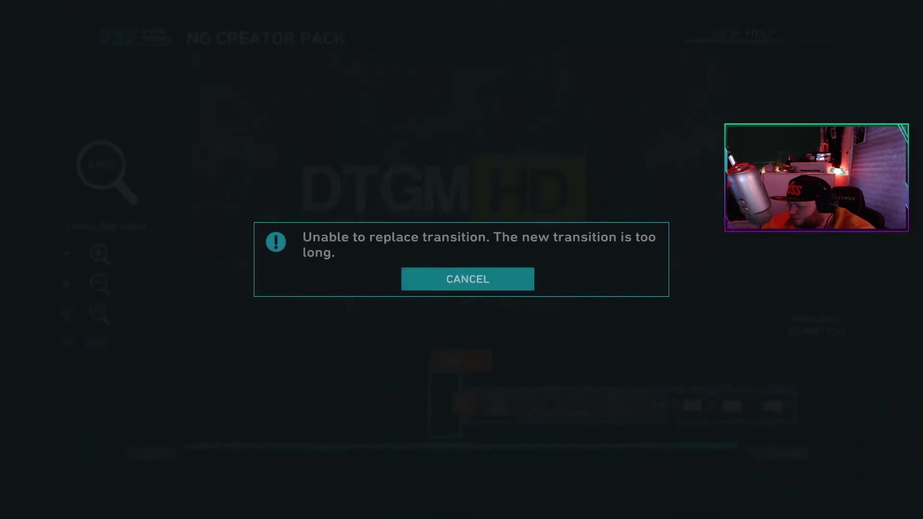
pyautogui.press('Return')
pyautogui.press('Return')
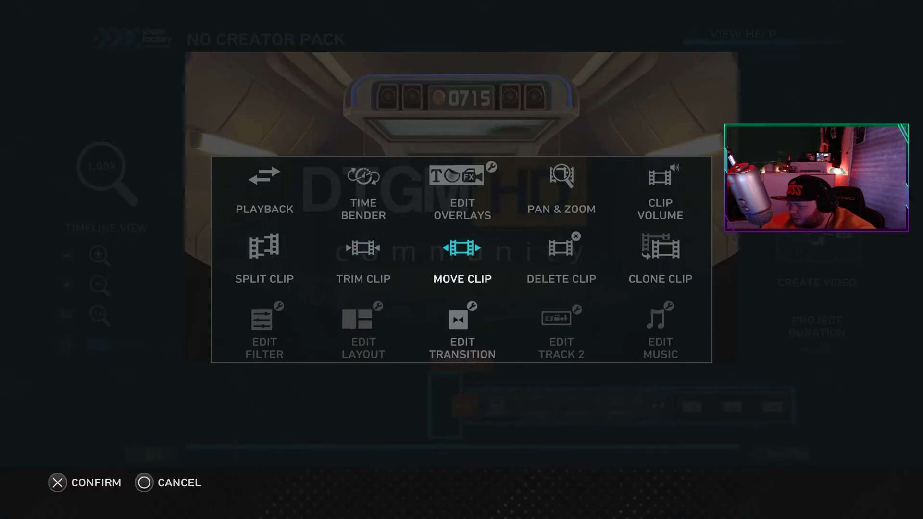
pyautogui.press('Return')
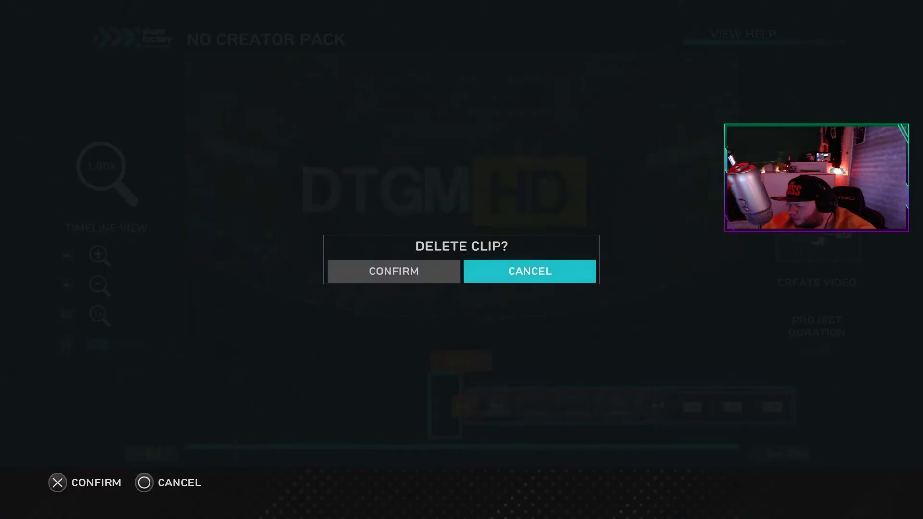
pyautogui.press('Return')
pyautogui.press('Escape')
pyautogui.press('Escape')
# Delete the transition between the intro and gameplay clips.
pyautogui.press('Return')
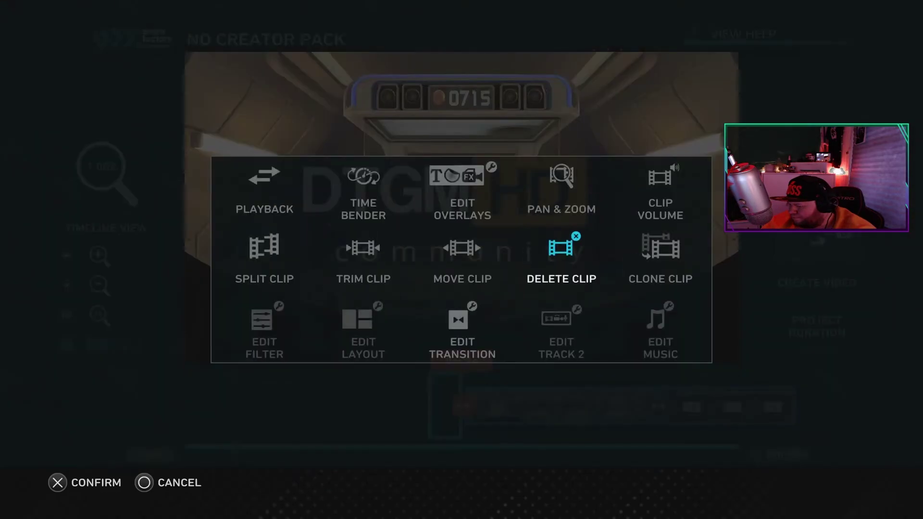
pyautogui.press('Return')
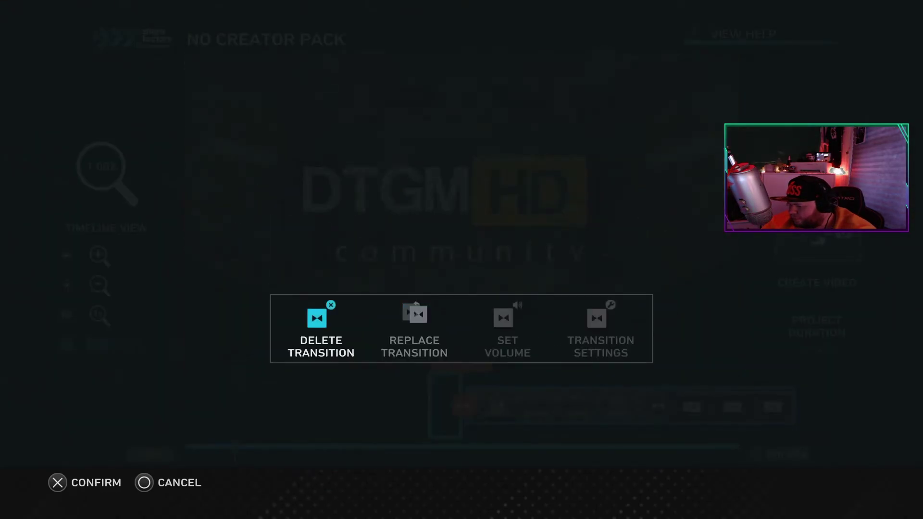
pyautogui.press('Return')
pyautogui.press('Left')
pyautogui.press('Return')
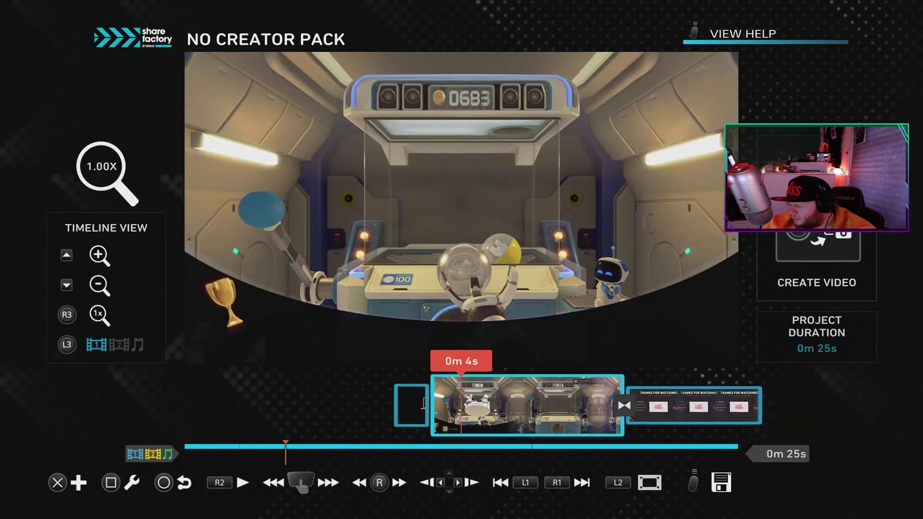
# Delete the transition between the gameplay and outro clips.
pyautogui.press('Right')
pyautogui.press('Return')
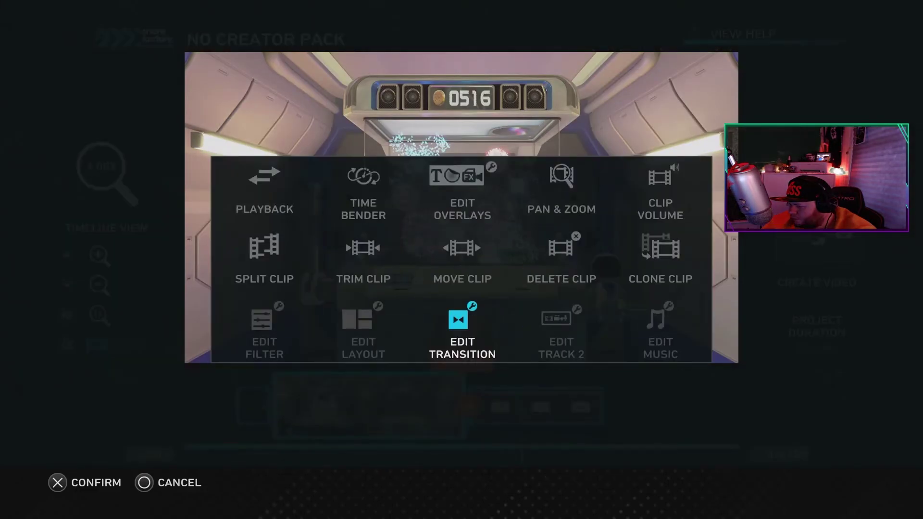
pyautogui.press('Return')
pyautogui.press('Return')
pyautogui.press('Return')
pyautogui.press('Return')
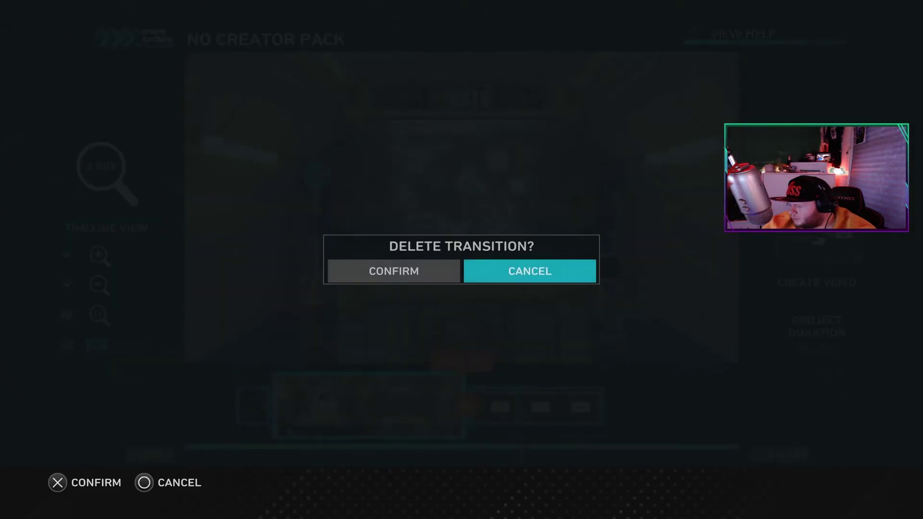
pyautogui.press('Left')
pyautogui.press('Return')
# Try to add the cinematic Fly-By transition at the end of the intro clip.
pyautogui.press('Left')
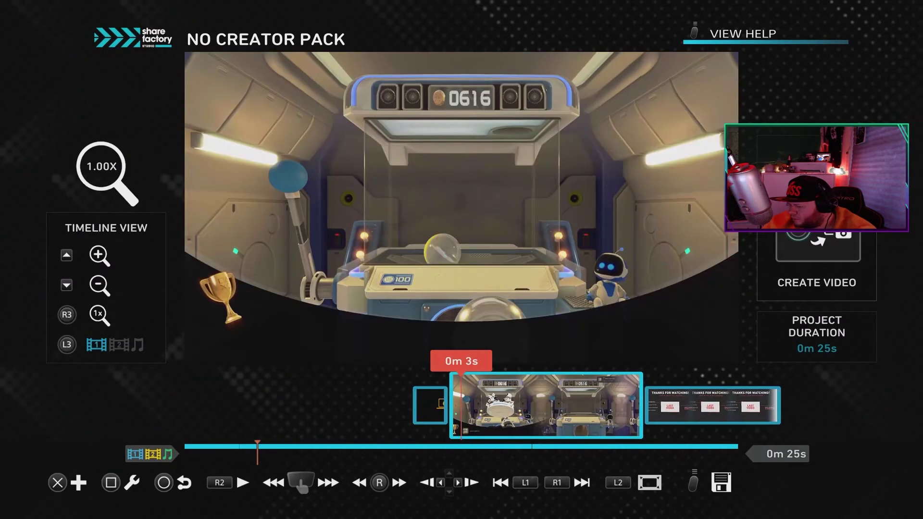
pyautogui.press('Left')
pyautogui.press('Return')
pyautogui.press('Return')
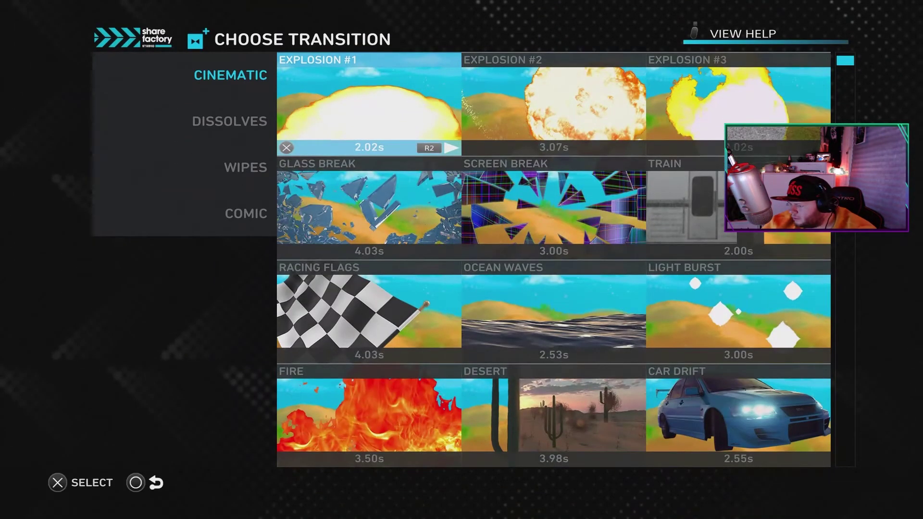
pyautogui.press('Down')
pyautogui.press('Down')
pyautogui.press('Down')
pyautogui.press('Down')
pyautogui.press('Right')
pyautogui.press('Right')
pyautogui.press('Left')
pyautogui.press('Right')
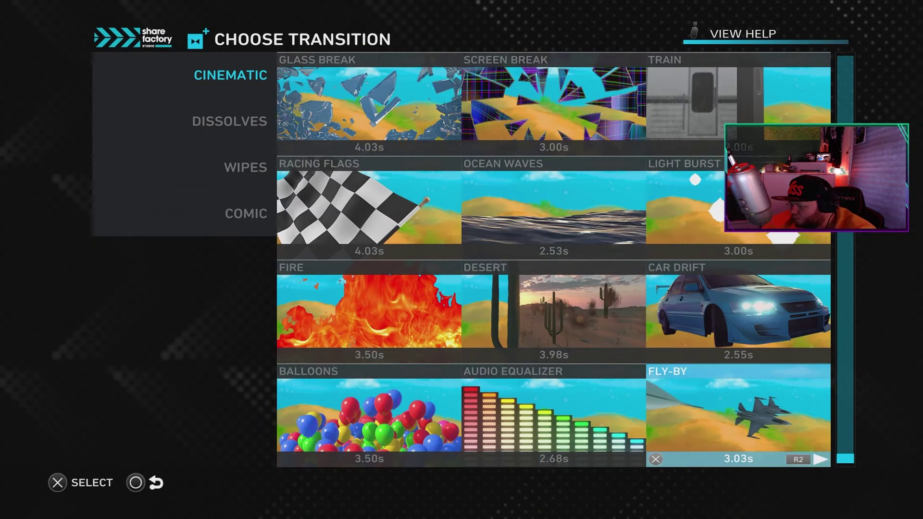
pyautogui.press('Return')
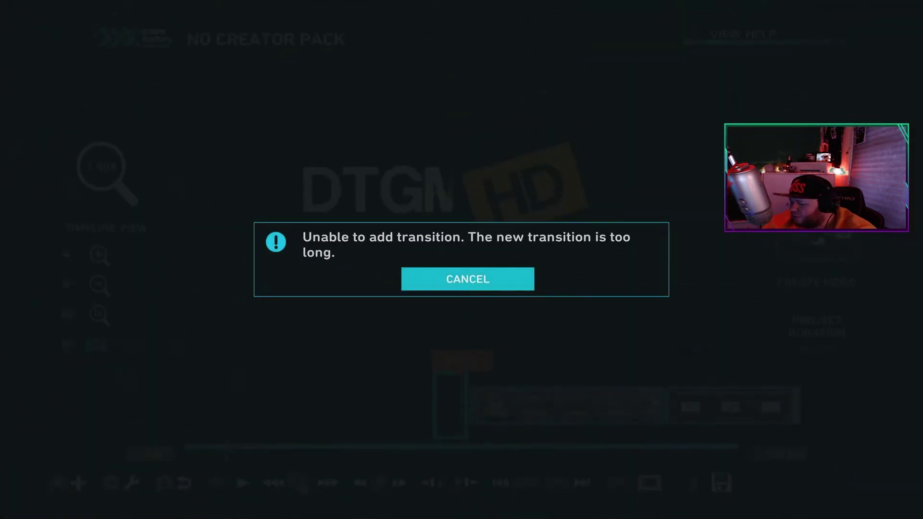
pyautogui.press('Return')
# Try to add the cinematic Audio Equalizer transition at the end of the intro clip.
pyautogui.press('Return')
pyautogui.press('Return')
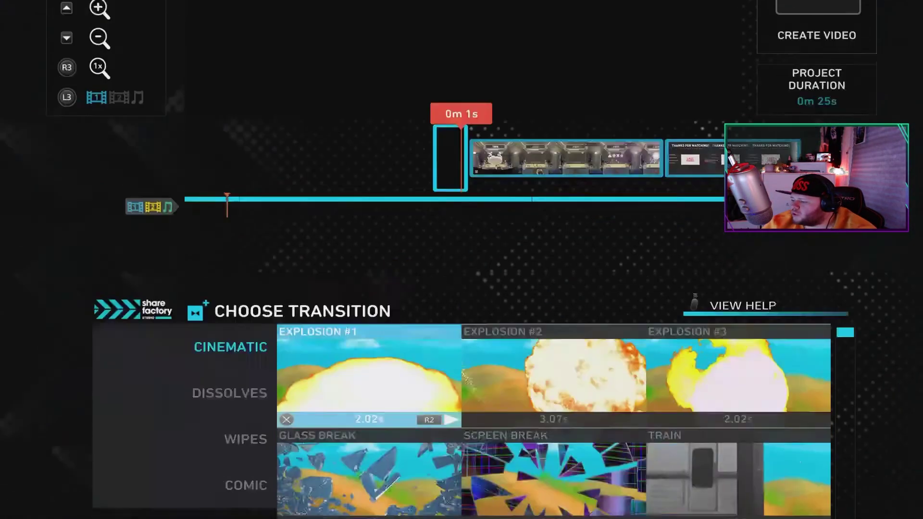
pyautogui.press('Down')
pyautogui.press('Down')
pyautogui.press('Right')
pyautogui.press('Down')
pyautogui.press('Down')
pyautogui.press('Return')
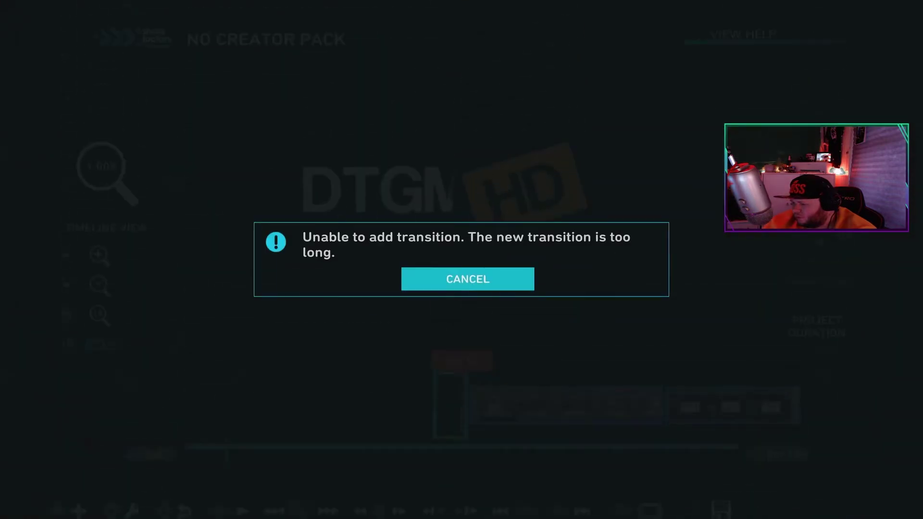
pyautogui.press('Return')
# Add a transition from the Dissolves category between the intro and gameplay clips.
pyautogui.press('Return')
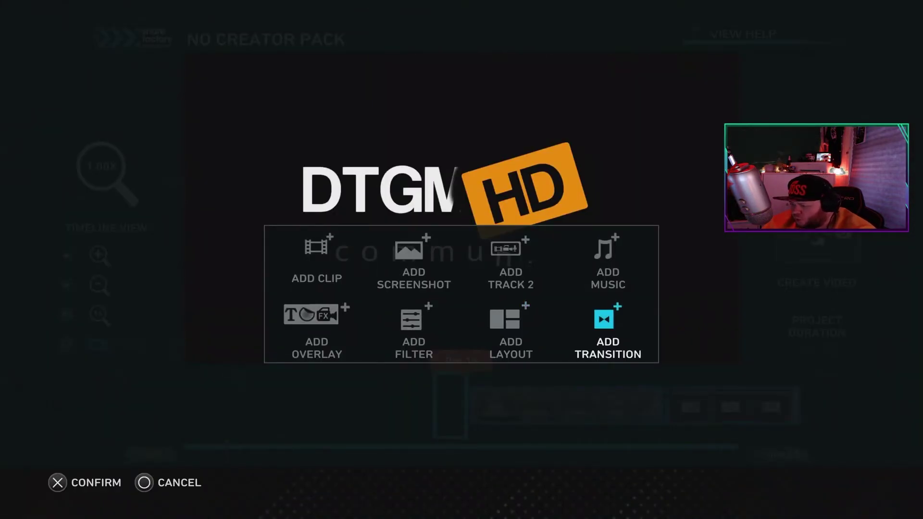
pyautogui.press('Return')
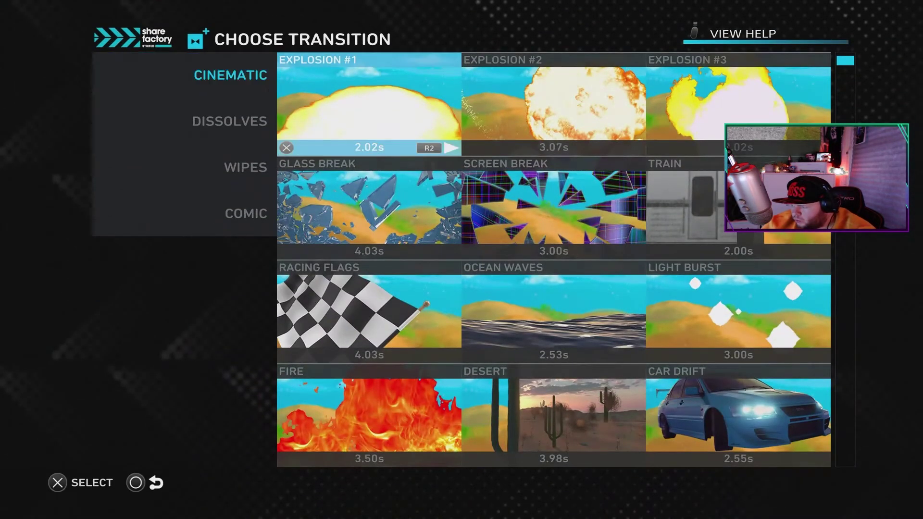
pyautogui.press('Right')
pyautogui.press('Down')
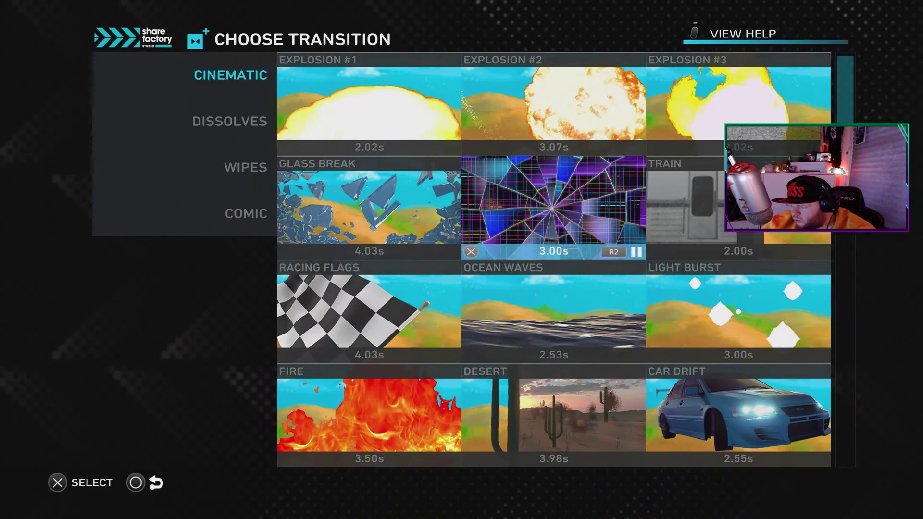
pyautogui.press('Left')
pyautogui.press('Left')
pyautogui.press('Down')
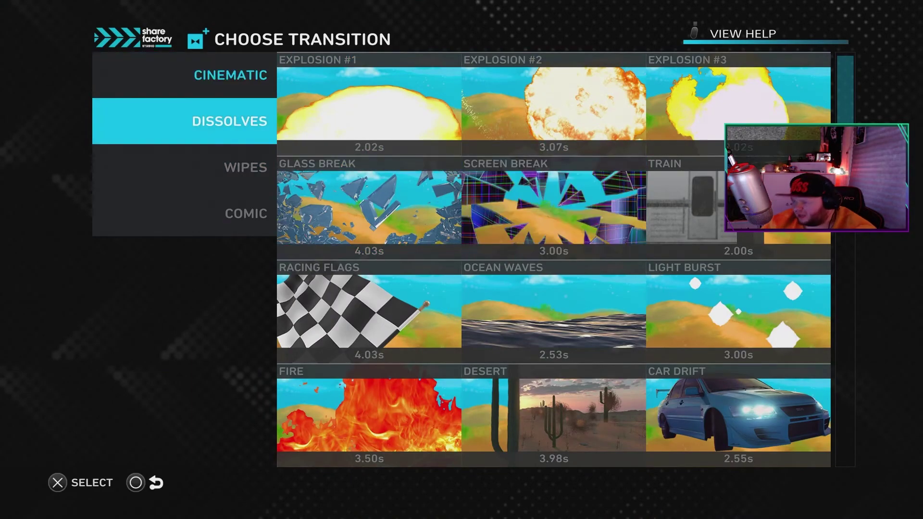
pyautogui.press('Return')
pyautogui.press('Return')
# Add a transition between the gameplay and outro clips.
pyautogui.press('Right')
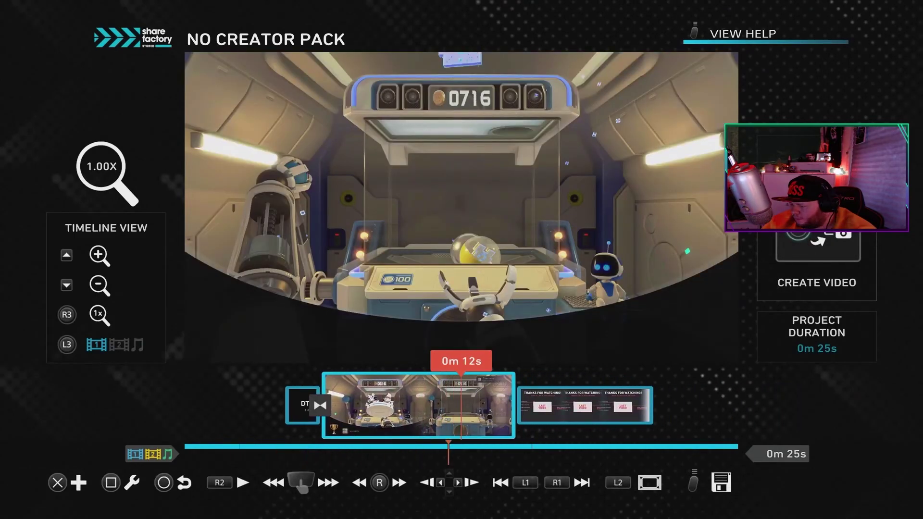
pyautogui.press('Return')
pyautogui.press('Return')
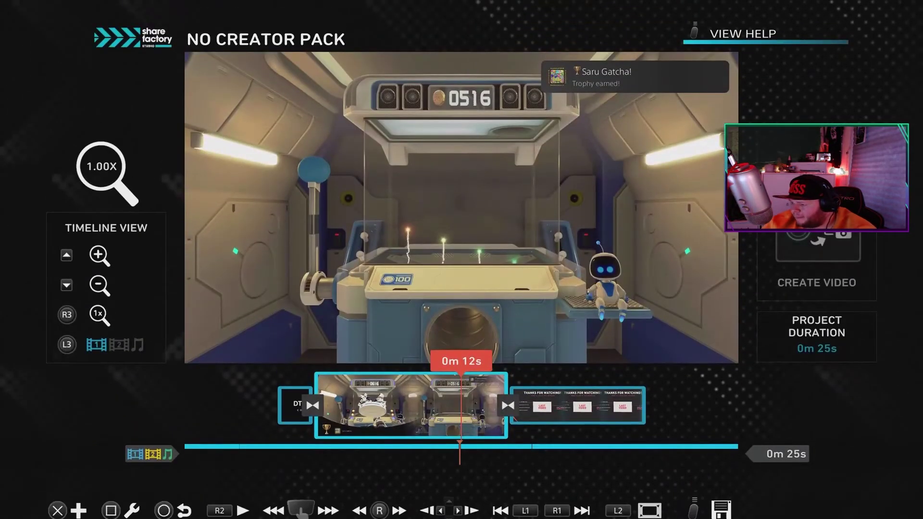
# Play the whole project from its start in full screen to check both transitions.
pyautogui.press('Home')
pyautogui.press('f')
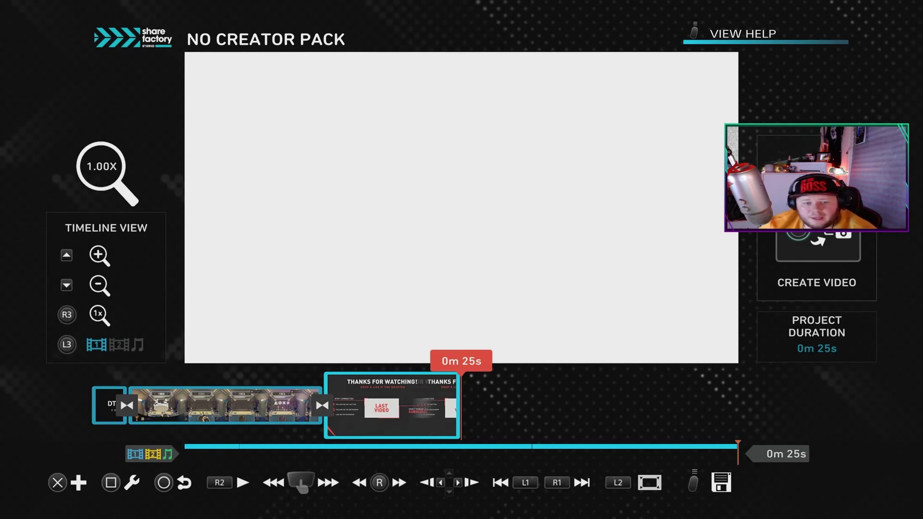
# Examine the format and resolution options in the project's export settings.
pyautogui.press('Escape')
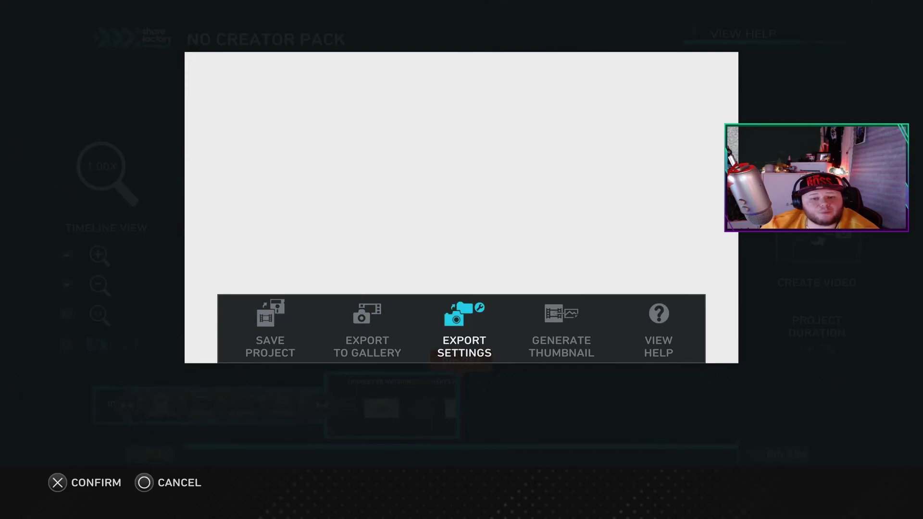
pyautogui.press('Return')
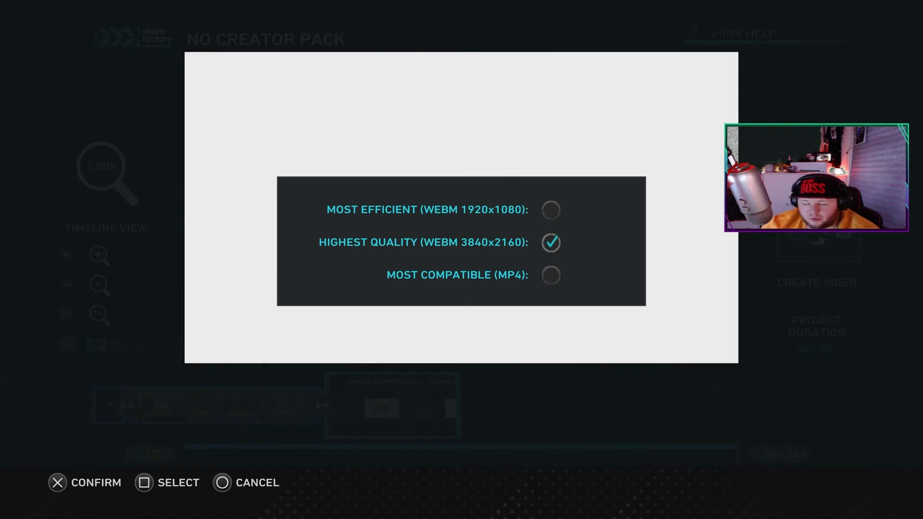
pyautogui.press('Escape')
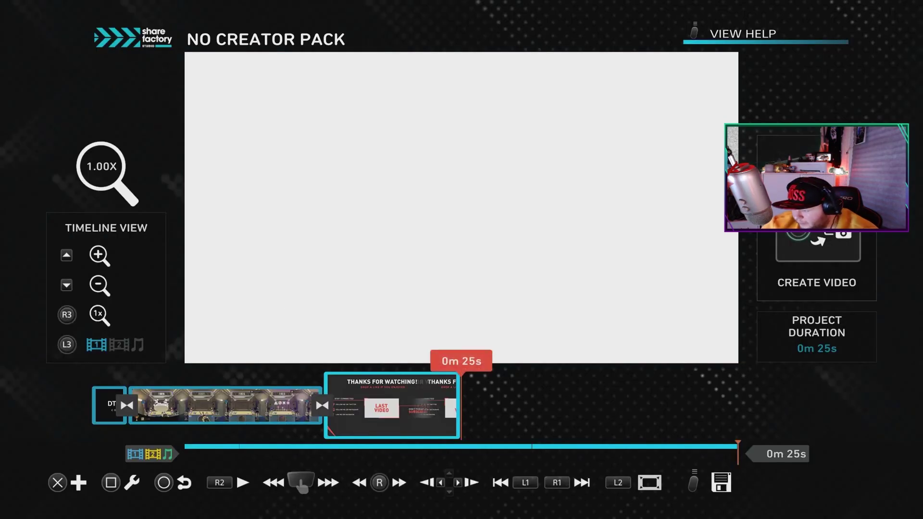
# Return to the start of the timeline and play back the transition from the intro into the gameplay clip.
pyautogui.press('Left')
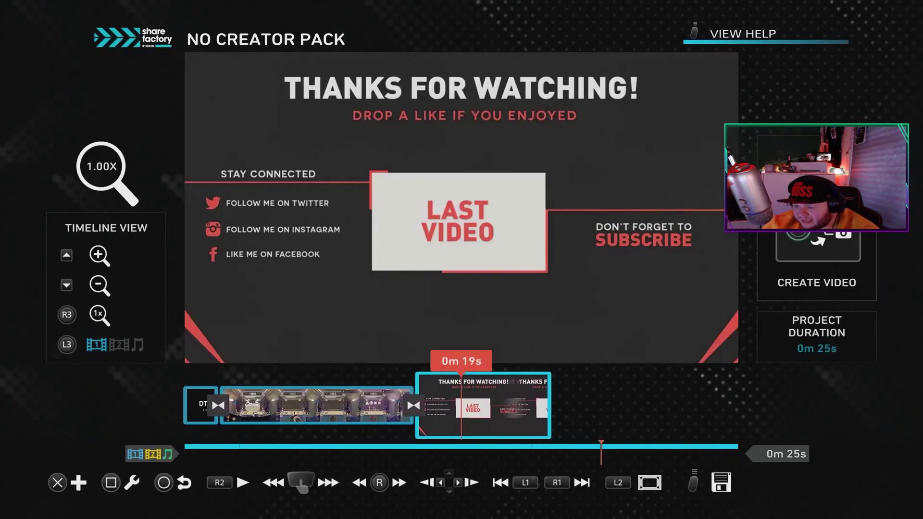
pyautogui.press('Left')
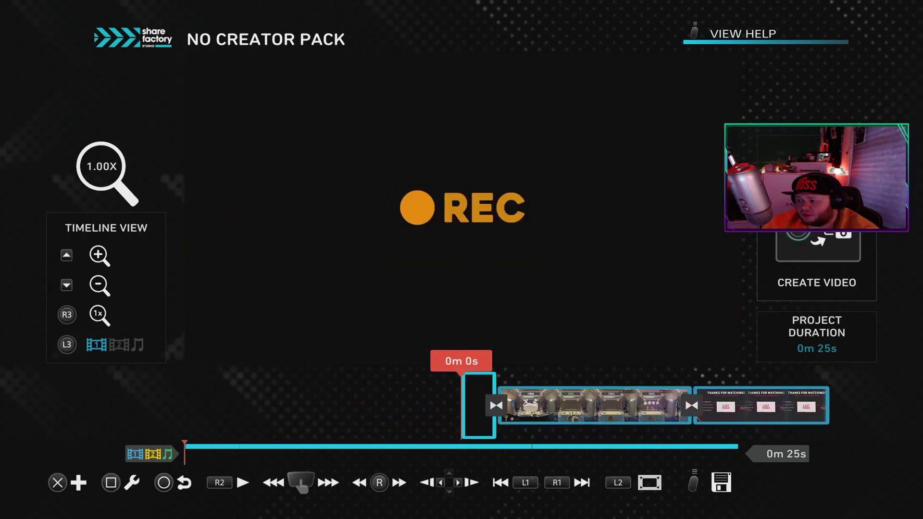
pyautogui.press('space')
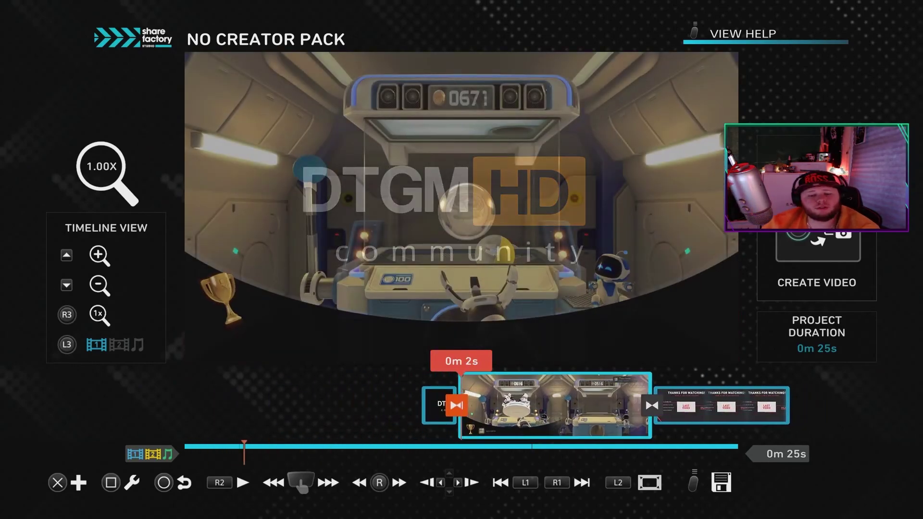